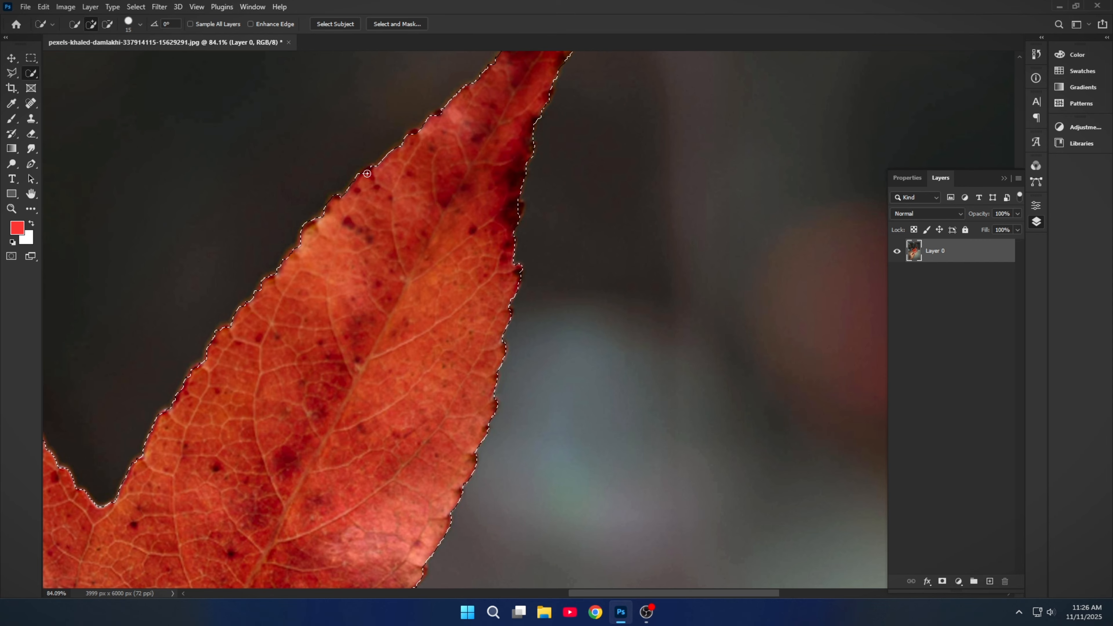
# Extend the leaf selection along its edges with the Quick Selection tool to include the right and left leaf tips.
pyautogui.moveTo(394, 455); pyautogui.dragTo(425, 222)
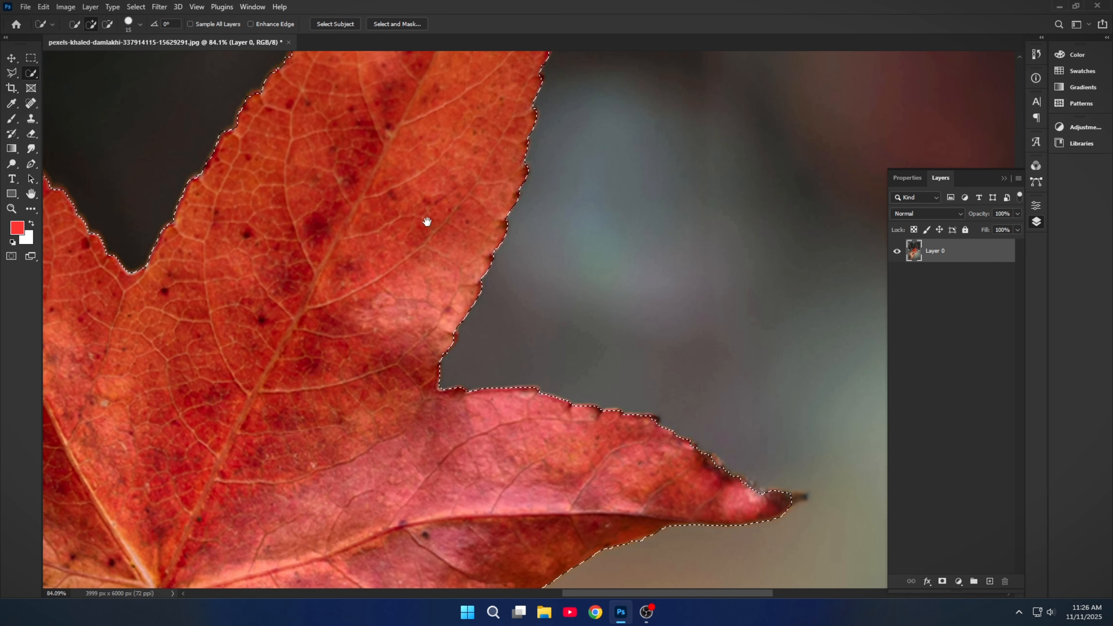
pyautogui.moveTo(777, 498); pyautogui.dragTo(806, 499)
pyautogui.moveTo(592, 407); pyautogui.dragTo(608, 85)
pyautogui.moveTo(422, 514)
pyautogui.mouseDown()
pyautogui.moveTo(385, 404)
pyautogui.moveTo(754, 487)
pyautogui.mouseUp()
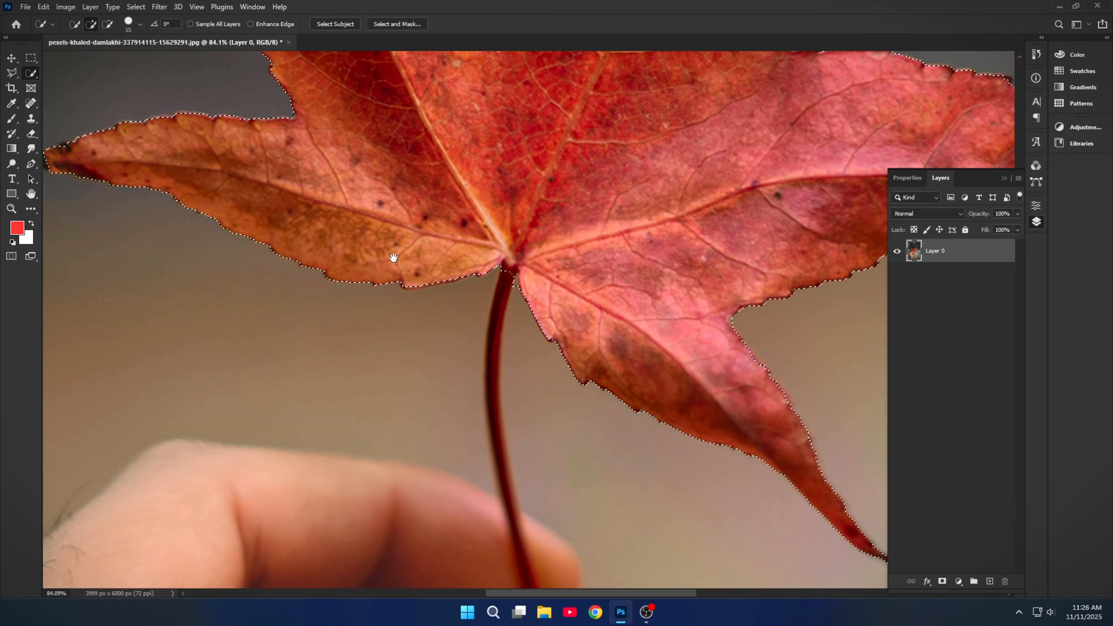
pyautogui.moveTo(392, 256); pyautogui.dragTo(549, 375)
pyautogui.moveTo(197, 269)
pyautogui.mouseDown()
pyautogui.moveTo(200, 280)
pyautogui.moveTo(215, 260)
pyautogui.mouseUp()
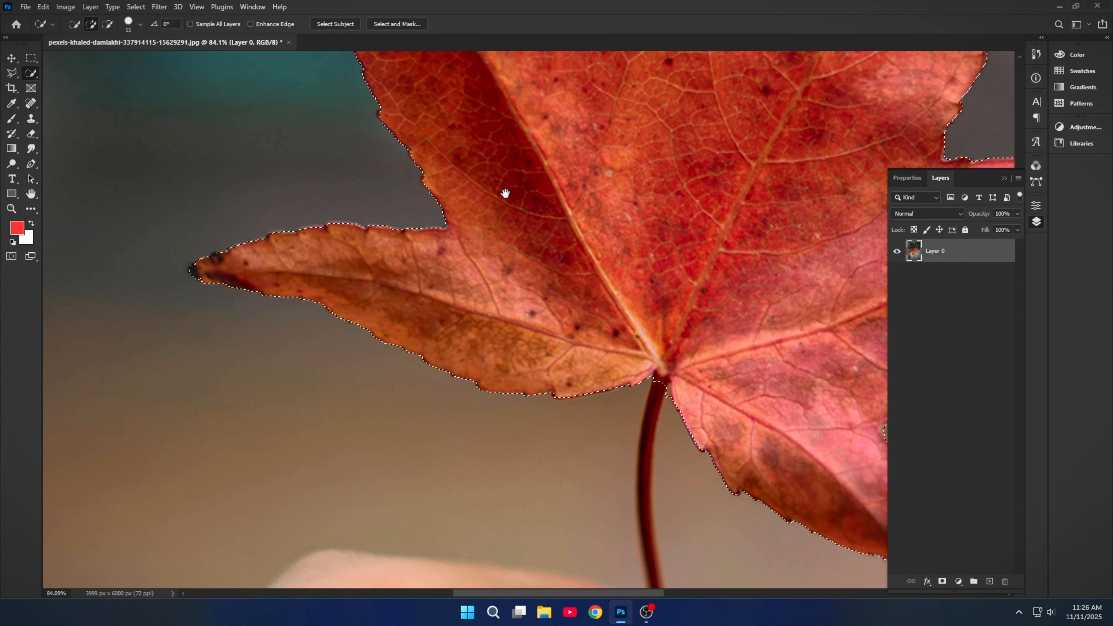
pyautogui.moveTo(505, 192); pyautogui.dragTo(425, 460)
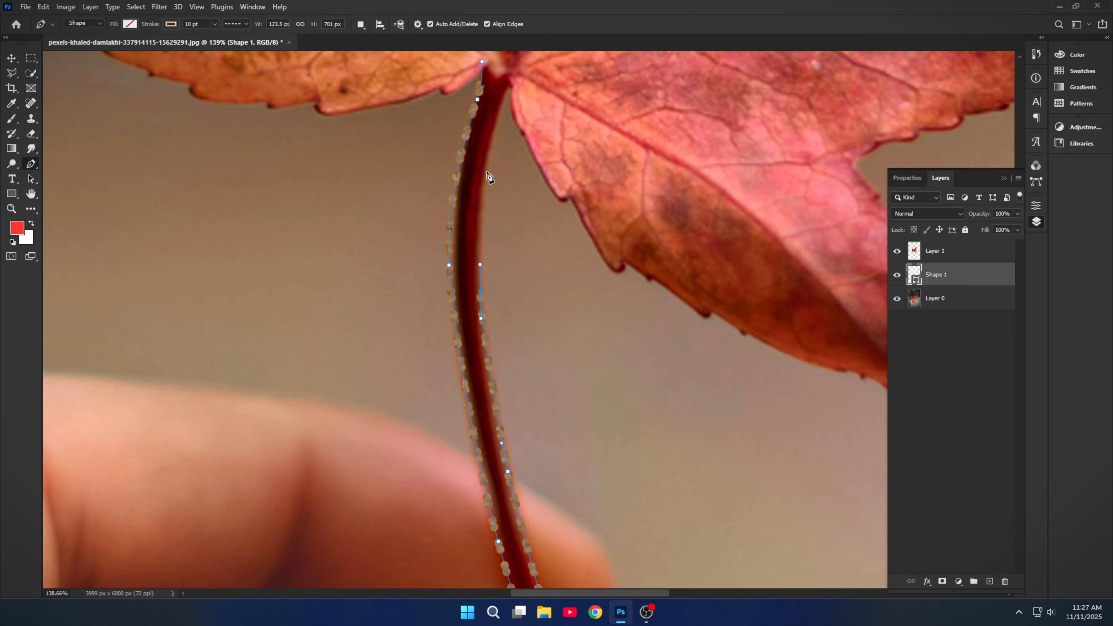
# Continue the Pen outline up the right side of the upper stem and close it where the stem joins the leaf.
pyautogui.moveTo(487, 167); pyautogui.dragTo(492, 285)
pyautogui.click(496, 208)
pyautogui.click(498, 170)
pyautogui.click(463, 193)
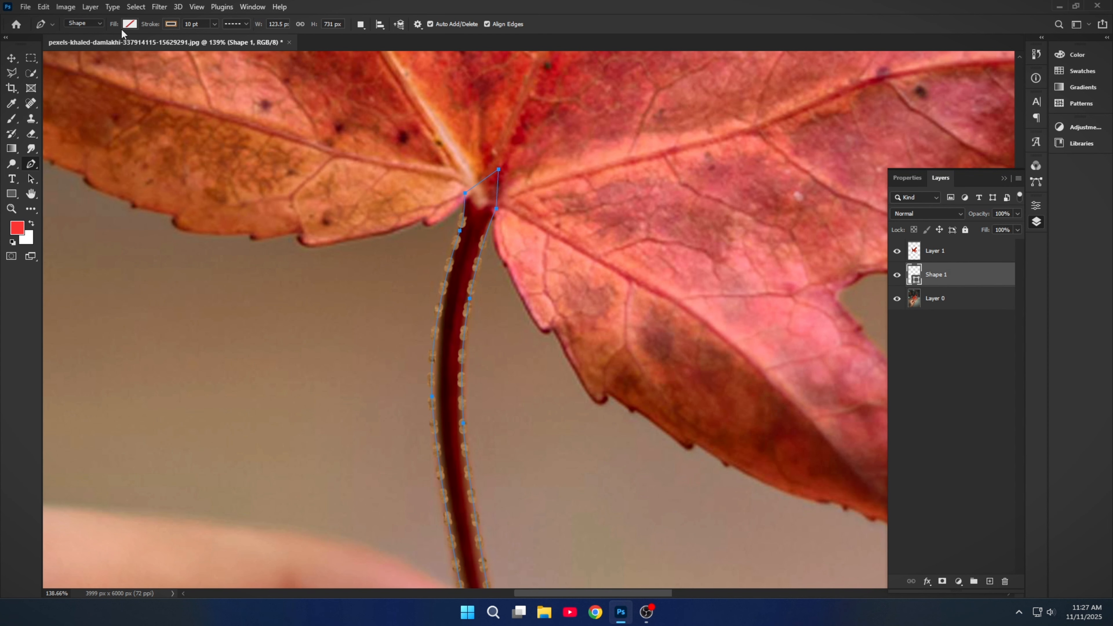
# Copy the outlined upper stem from Layer 0 onto a new layer and delete the Shape 1 outline layer.
pyautogui.doubleClick(915, 278)
pyautogui.click(991, 214)
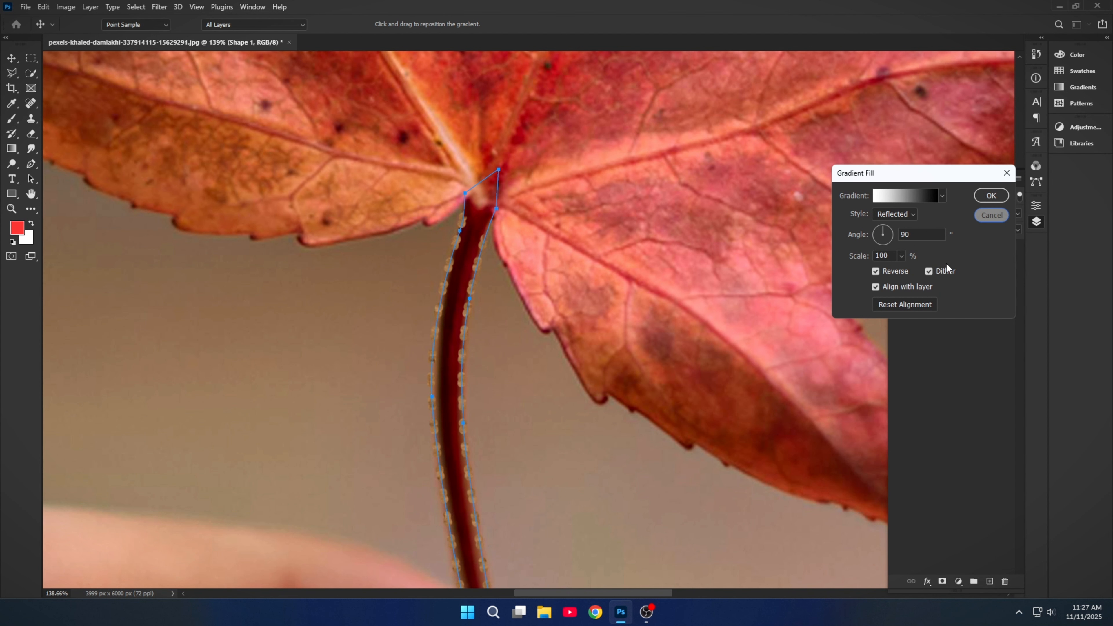
pyautogui.keyDown('ctrl'); pyautogui.click(916, 279); pyautogui.keyUp('ctrl')
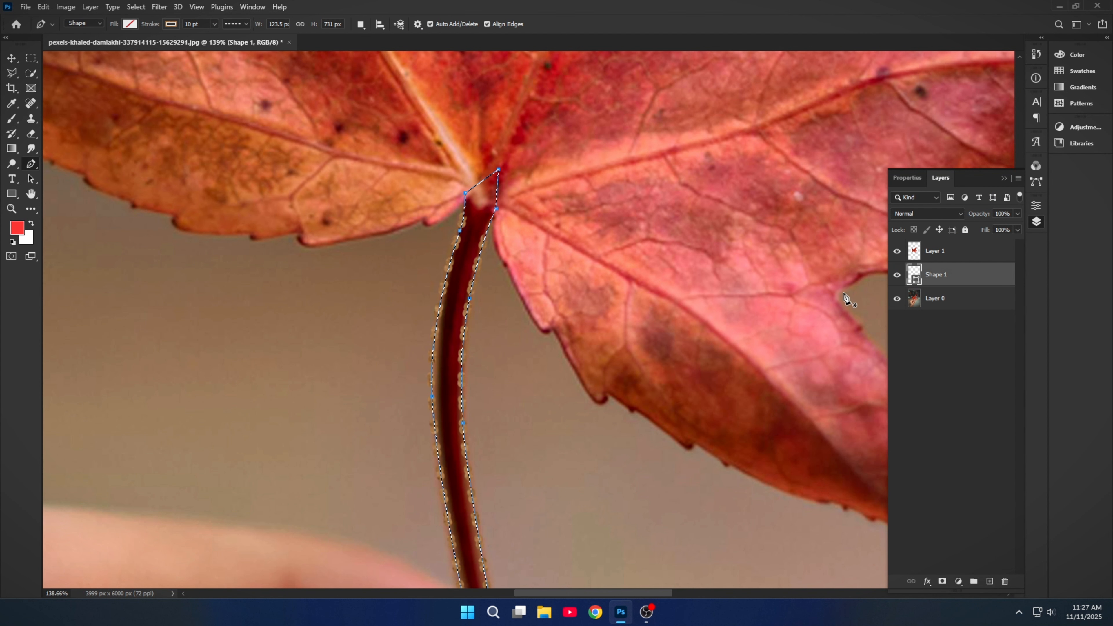
pyautogui.click(942, 299)
pyautogui.hotkey('ctrl', 'j')
pyautogui.scroll(-5, 683, 348)
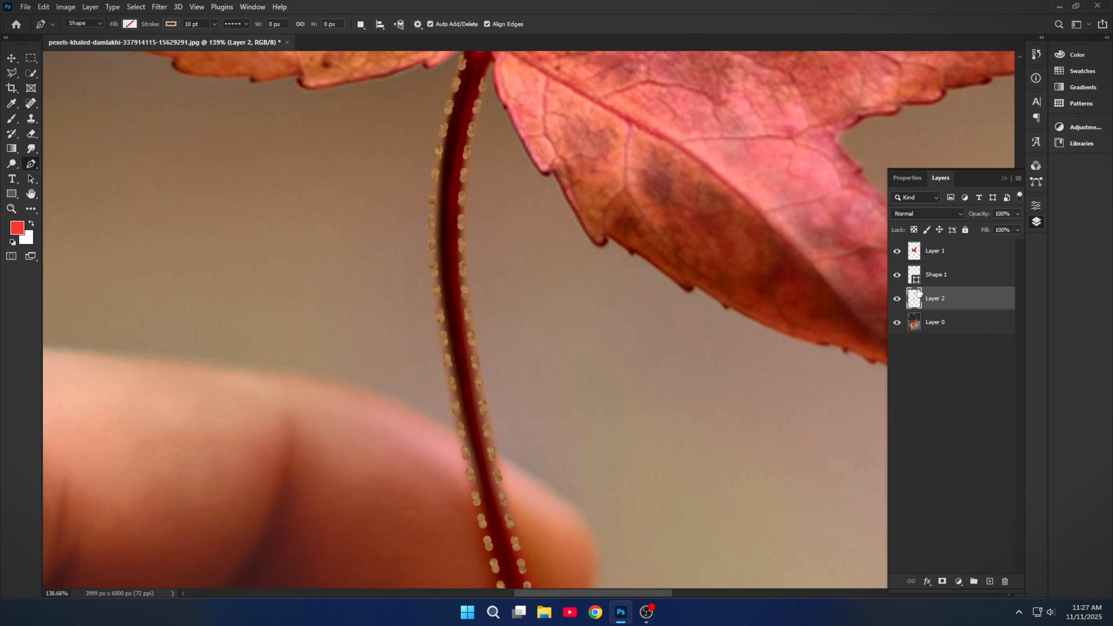
pyautogui.click(952, 281)
pyautogui.press('Delete')
# Outline the lower stem piece below the thumb with the Pen tool as a closed shape about 147 by 335 px.
pyautogui.scroll(-15, 602, 455)
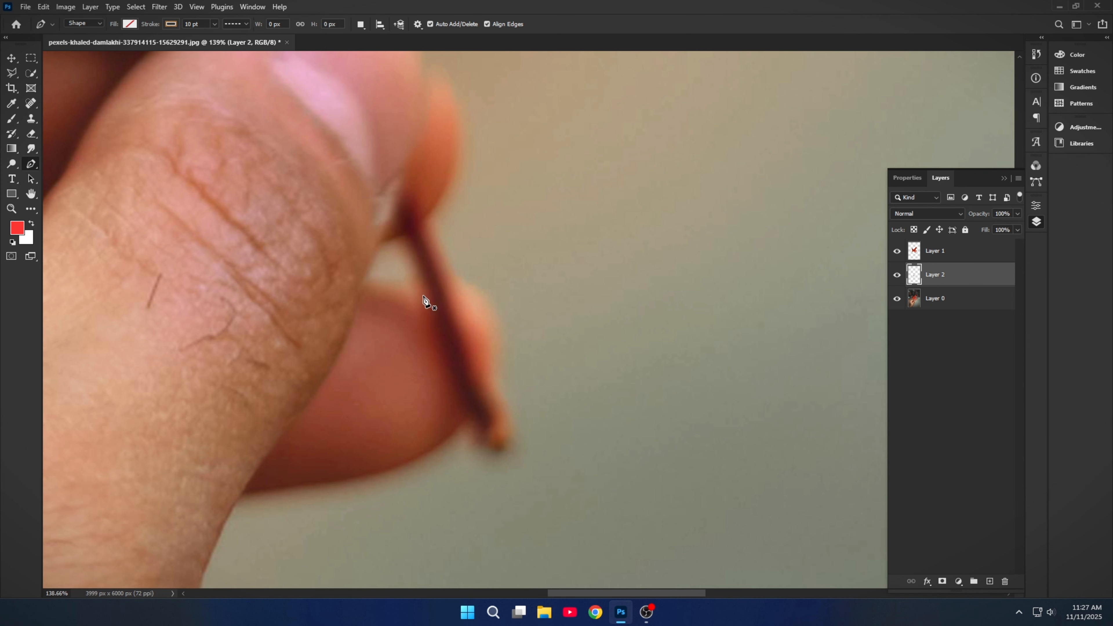
pyautogui.click(391, 222)
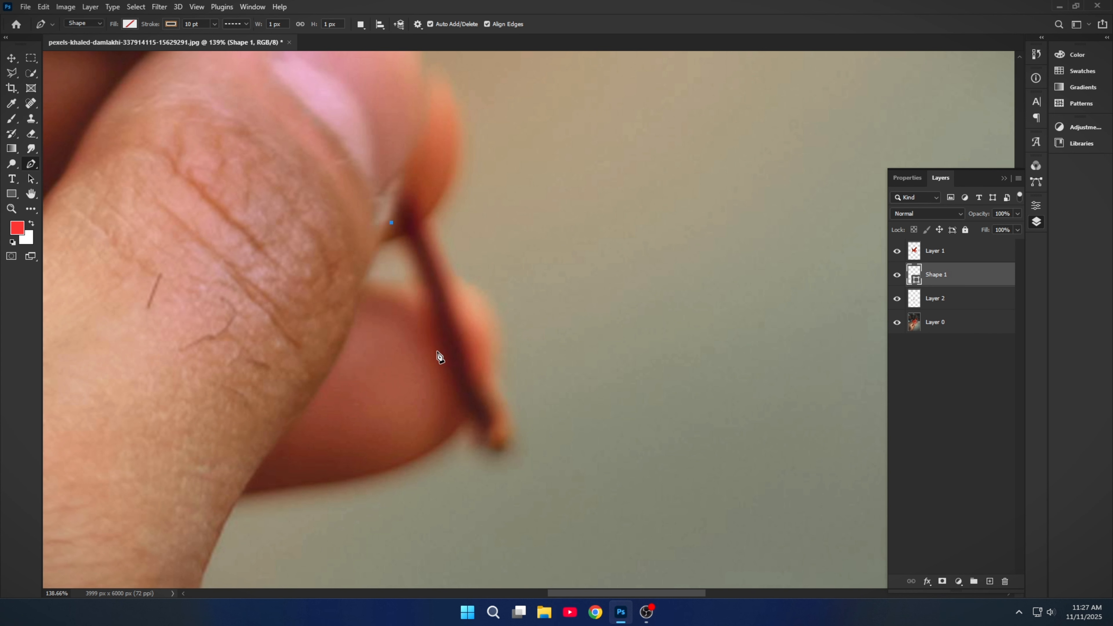
pyautogui.click(468, 423)
pyautogui.click(473, 442)
pyautogui.moveTo(489, 454); pyautogui.dragTo(491, 384)
pyautogui.click(414, 196)
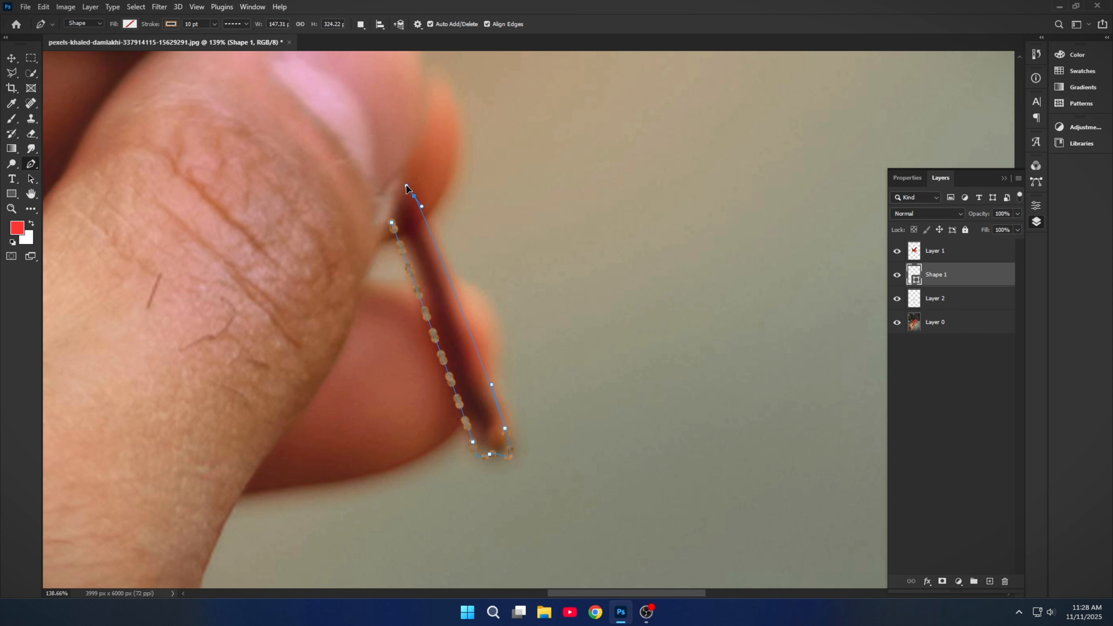
pyautogui.moveTo(391, 222); pyautogui.dragTo(387, 231)
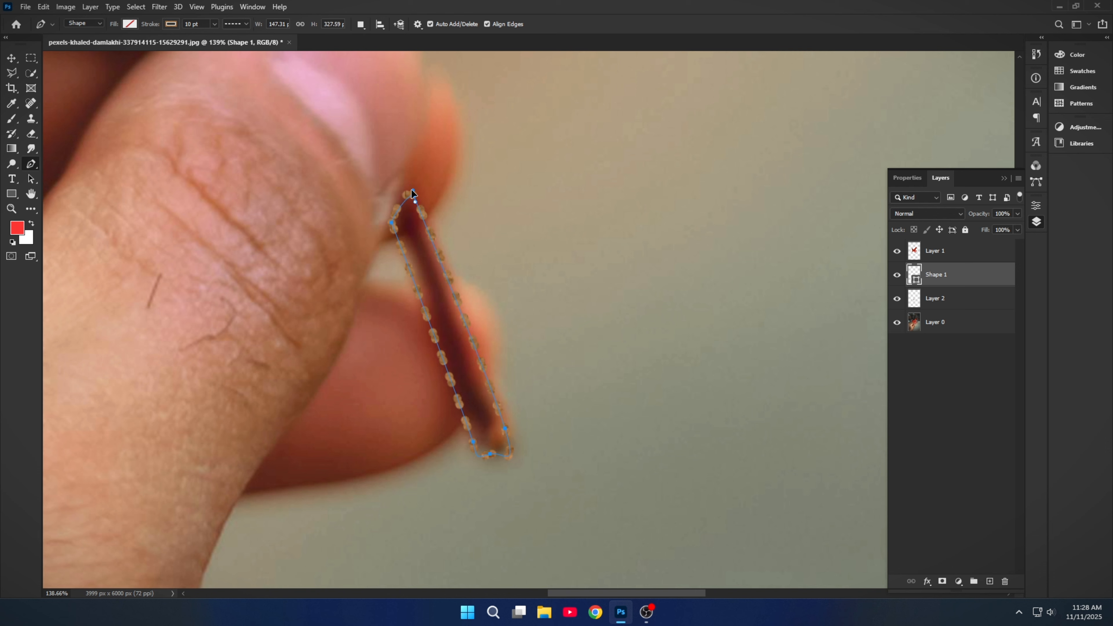
pyautogui.moveTo(415, 196)
pyautogui.mouseDown()
pyautogui.moveTo(408, 179)
pyautogui.moveTo(409, 207)
pyautogui.moveTo(409, 187)
pyautogui.mouseUp()
pyautogui.keyDown('alt'); pyautogui.click(414, 196); pyautogui.keyUp('alt')
pyautogui.hotkey('alt', 'space')
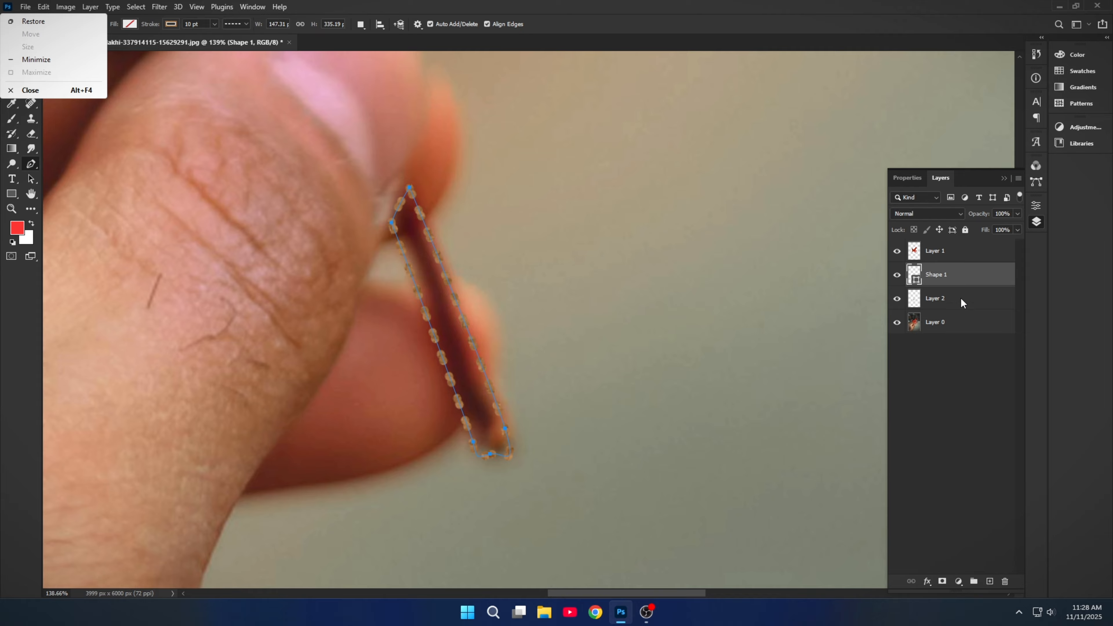
pyautogui.press('Escape')
# Copy the outlined lower stem from Layer 0 onto a new layer and hide Shape 1.
pyautogui.hotkey('ctrl', 'Return')
pyautogui.click(954, 324)
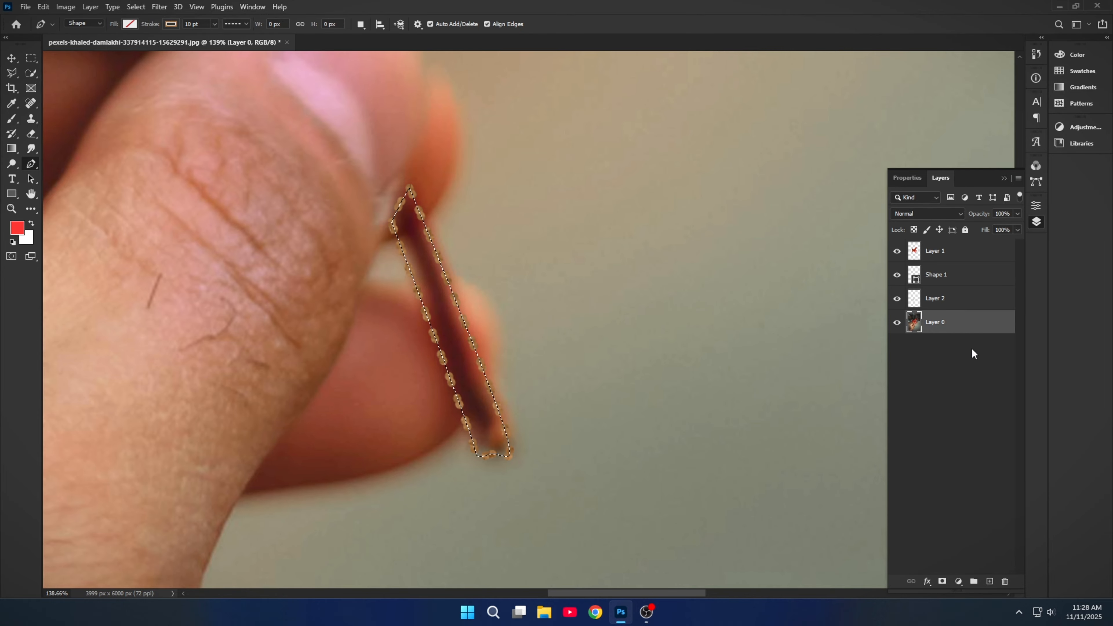
pyautogui.hotkey('ctrl', 'j')
pyautogui.click(897, 274)
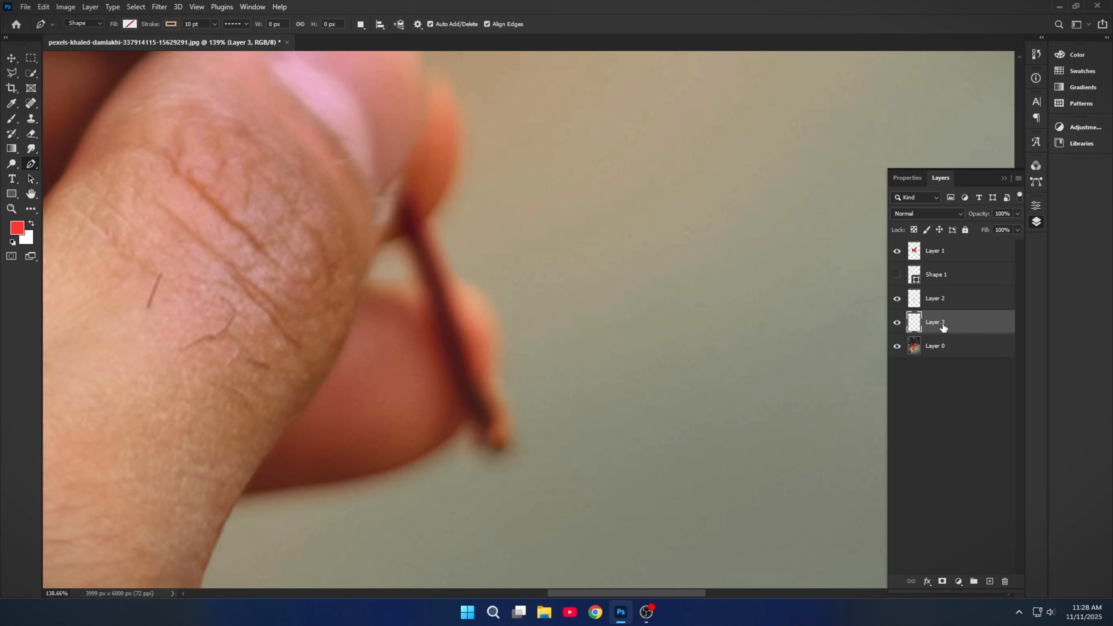
# Check the cut-out leaf and stem pieces by hiding Layer 0 and showing it again.
pyautogui.click(898, 347)
pyautogui.scroll(-4, 701, 363)
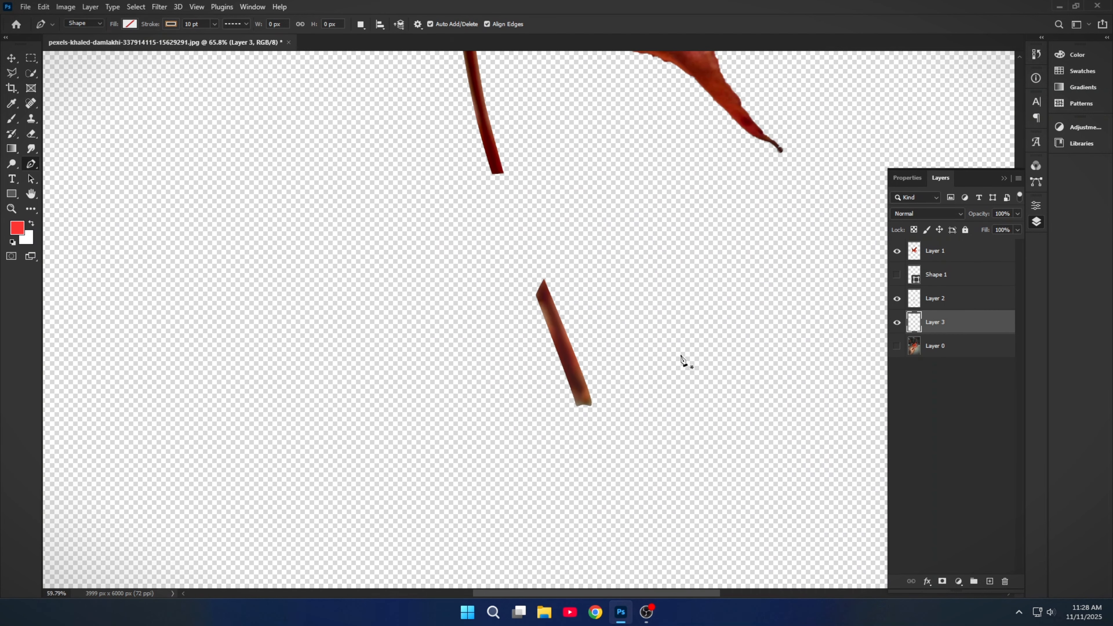
pyautogui.scroll(-4, 683, 362)
pyautogui.click(897, 347)
pyautogui.click(897, 346)
pyautogui.click(897, 346)
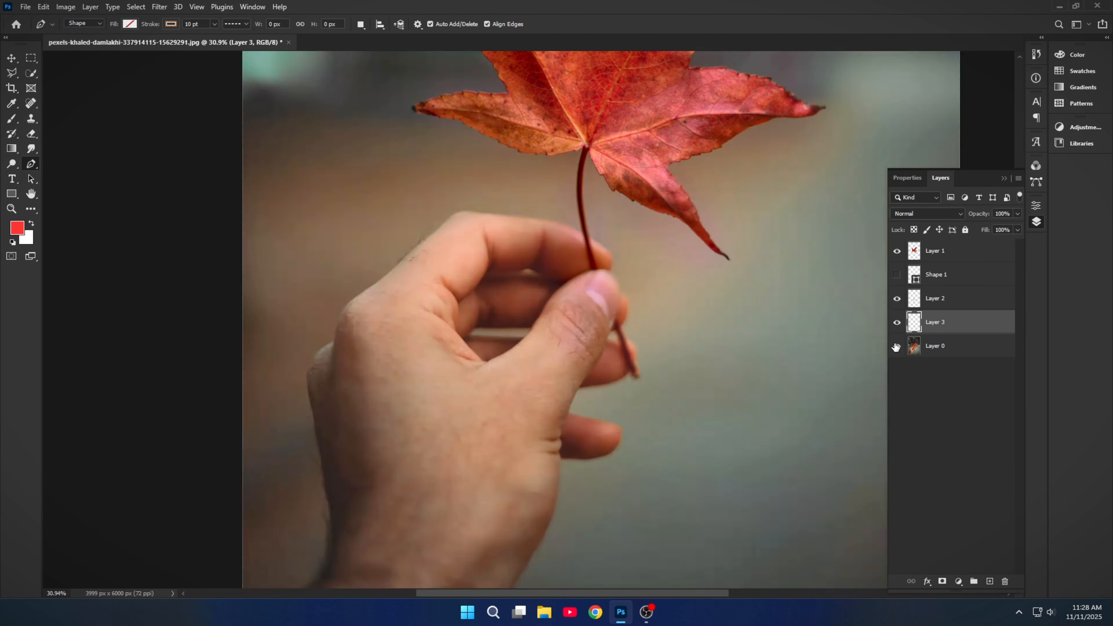
# Delete Shape 1 and combine Layer 1, Layer 2 and Layer 3 into a single leaf and stem layer.
pyautogui.moveTo(725, 347); pyautogui.dragTo(619, 409)
pyautogui.click(957, 281)
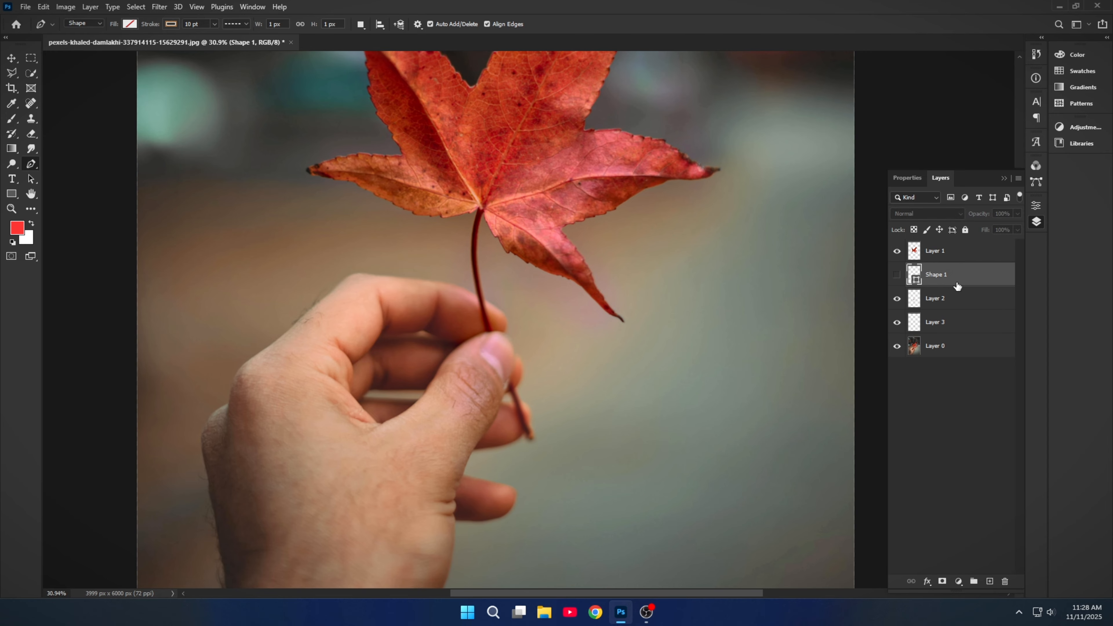
pyautogui.press('Delete')
pyautogui.click(957, 295)
pyautogui.keyDown('shift'); pyautogui.click(957, 258); pyautogui.keyUp('shift')
pyautogui.rightClick(958, 259)
pyautogui.click(860, 269)
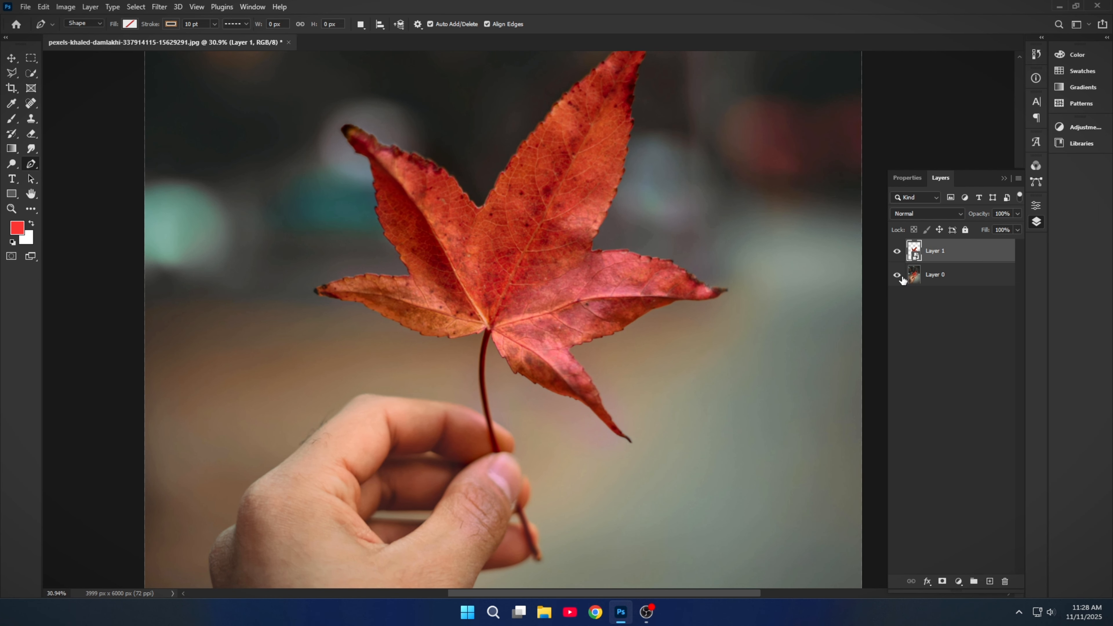
pyautogui.click(898, 275)
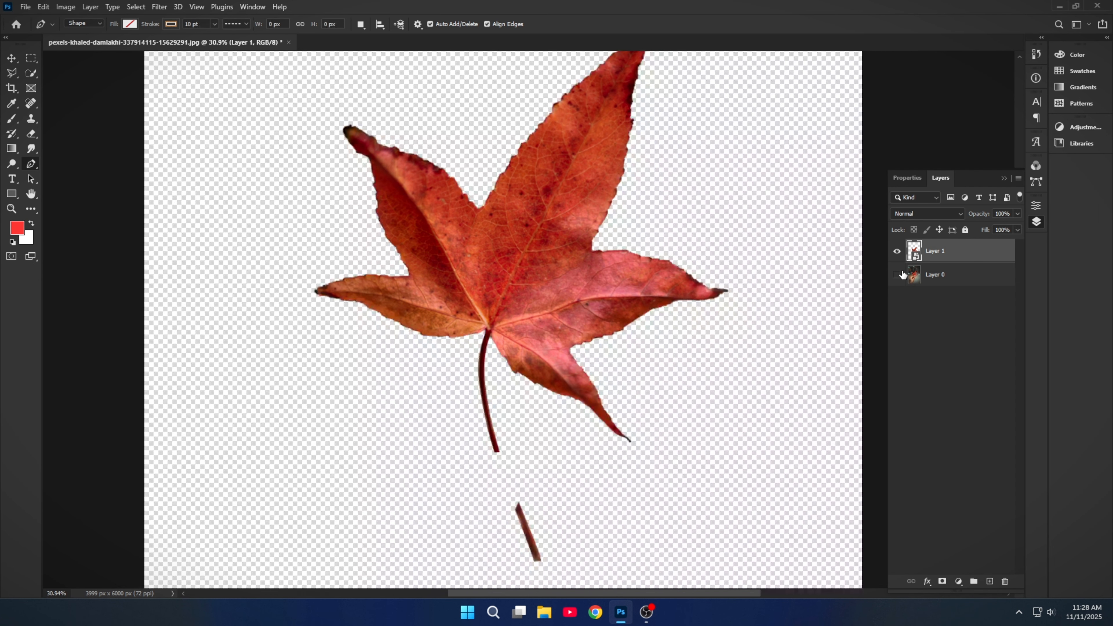
pyautogui.click(898, 274)
# Add a Color Lookup adjustment directly above Layer 0 using the Moonlight.3DL look.
pyautogui.scroll(-3, 738, 267)
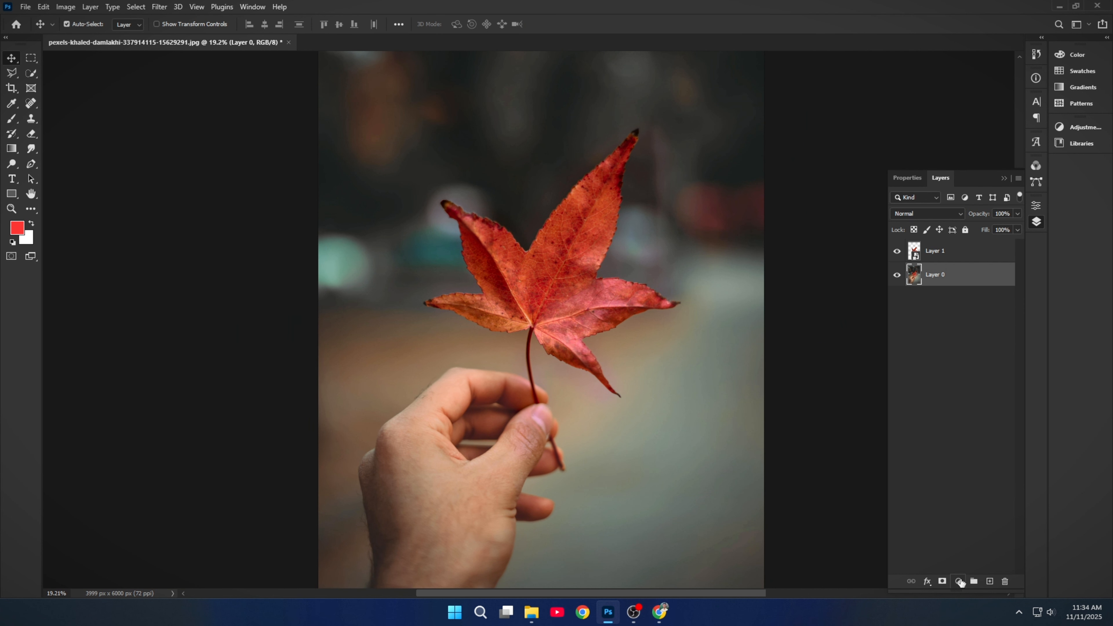
pyautogui.click(959, 581)
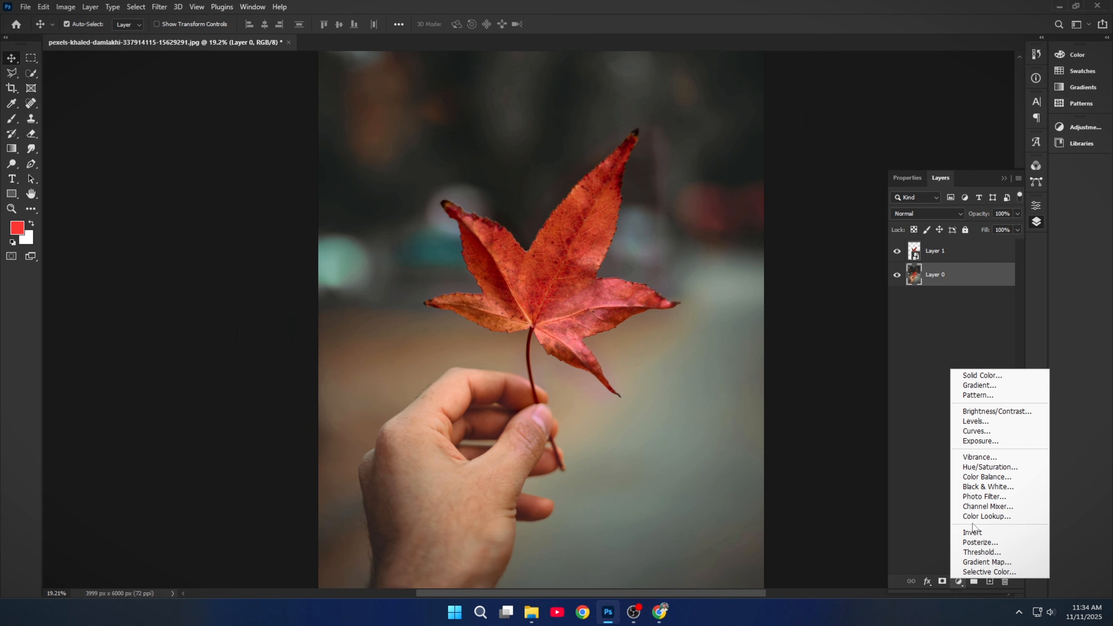
pyautogui.click(976, 512)
pyautogui.click(973, 217)
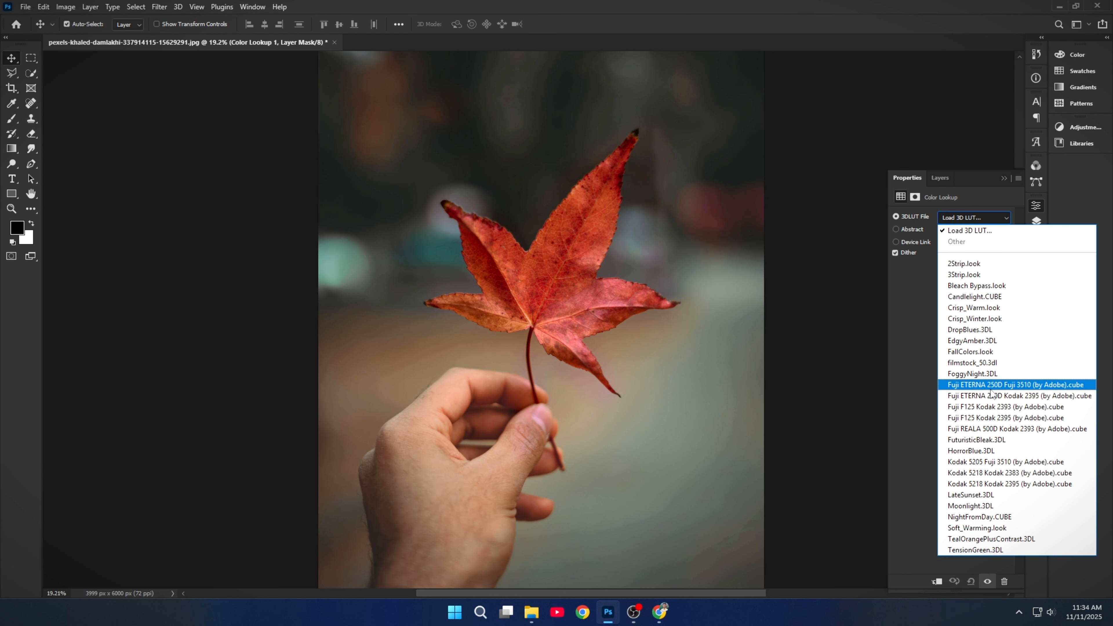
pyautogui.click(1000, 509)
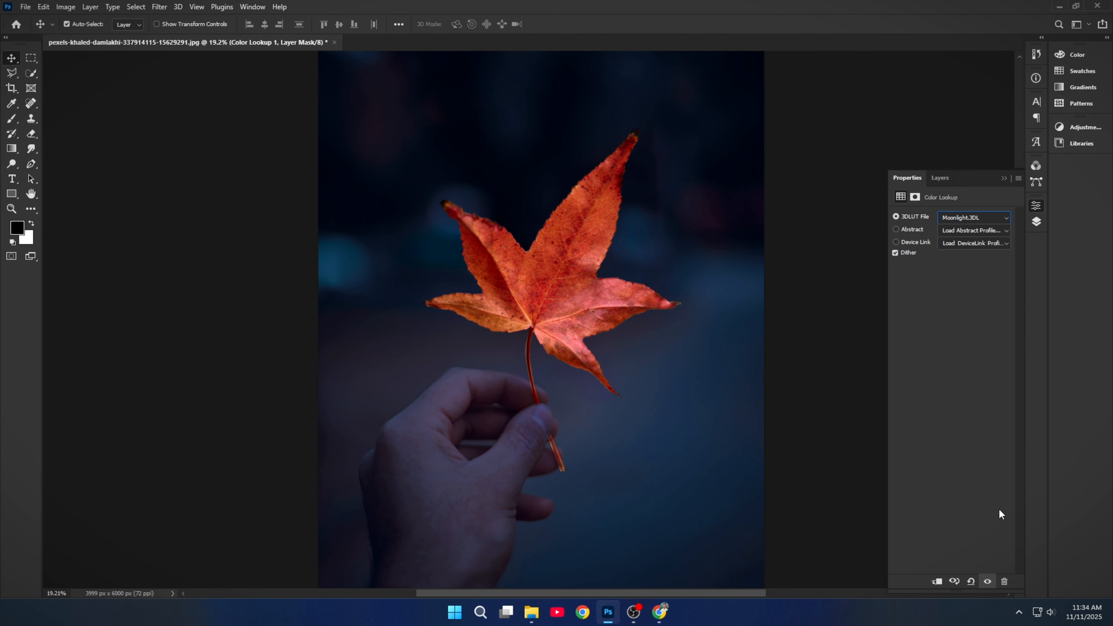
# Add a Color Overlay effect to Layer 1 in colour ff3131 with the Linear Dodge (Add) blend mode.
pyautogui.click(1037, 221)
pyautogui.click(974, 255)
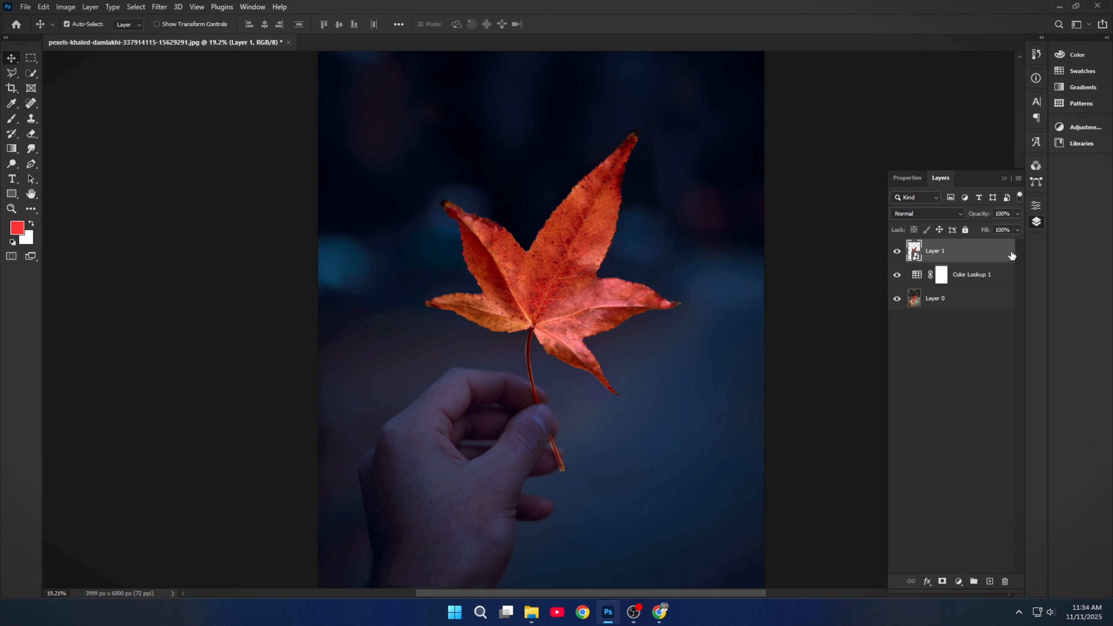
pyautogui.doubleClick(1002, 256)
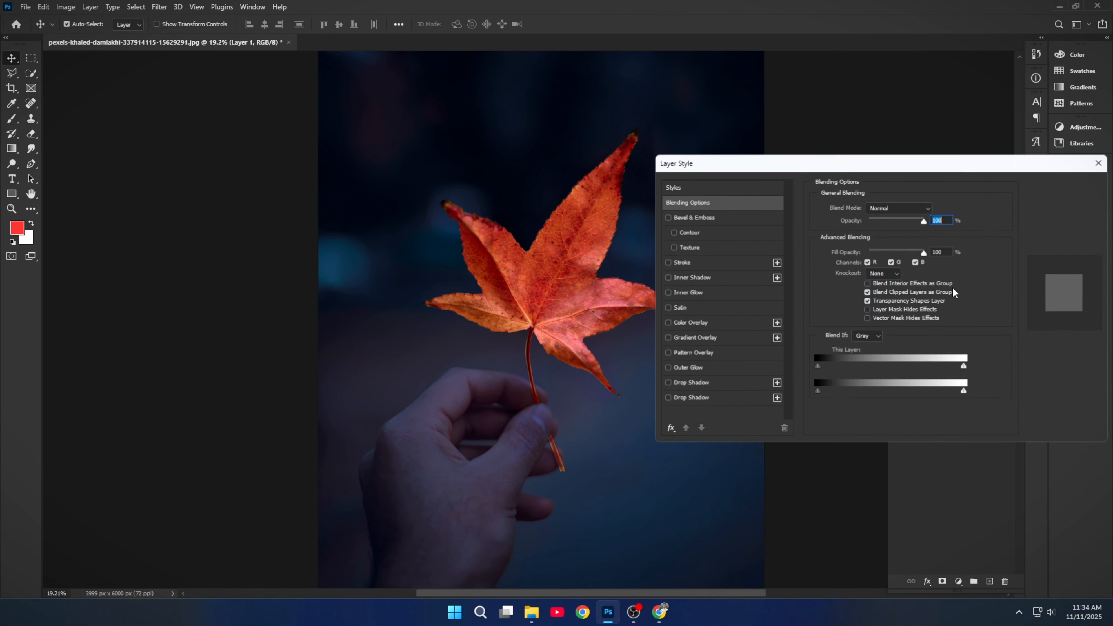
pyautogui.click(706, 325)
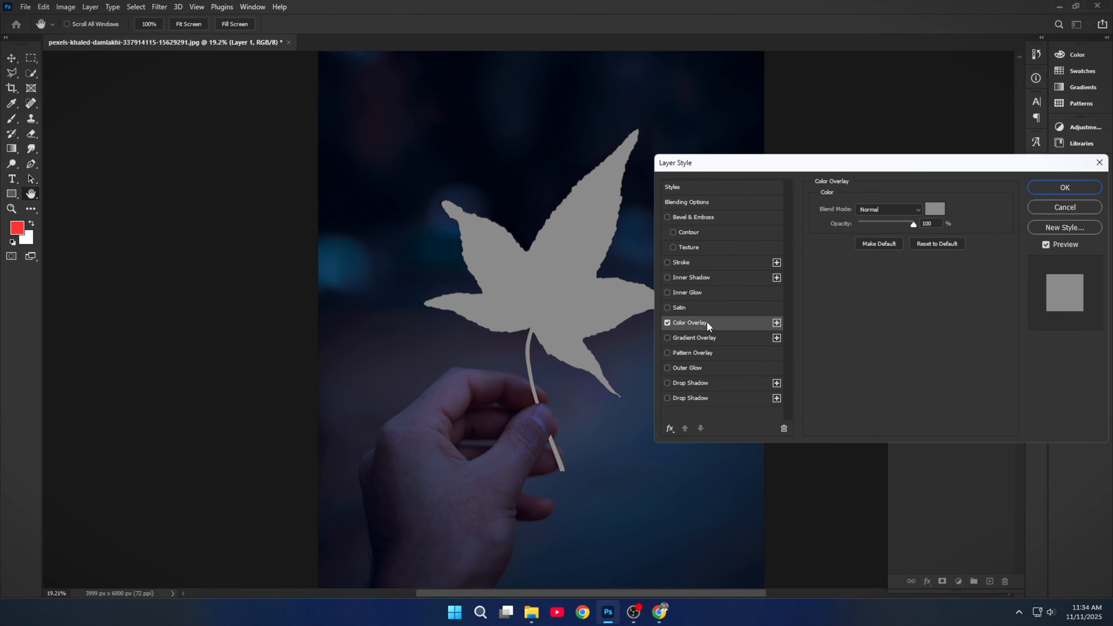
pyautogui.click(945, 208)
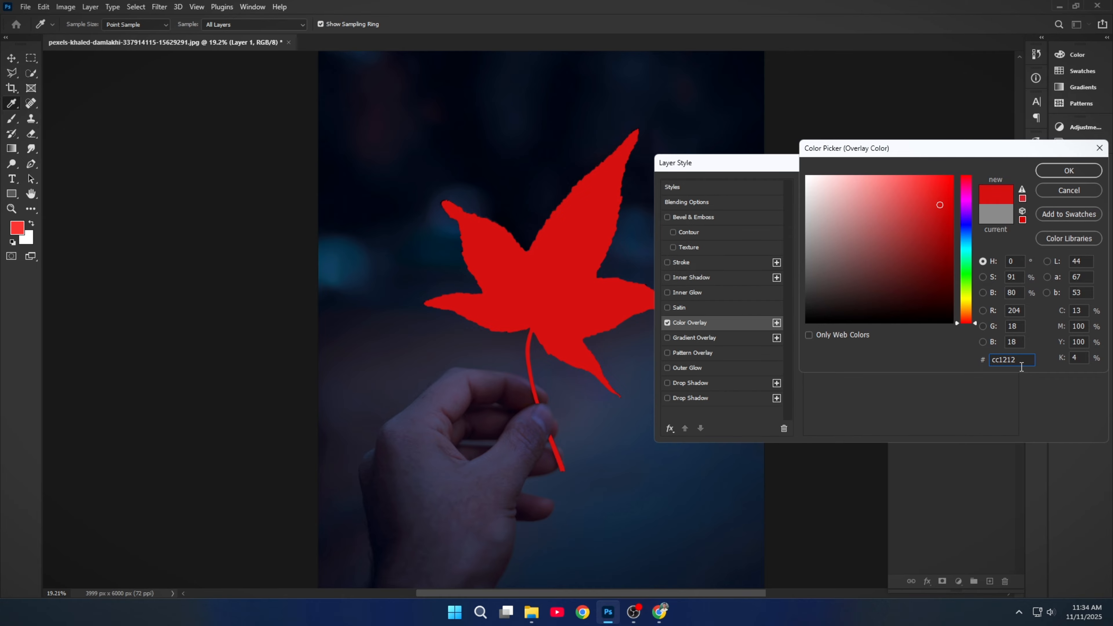
pyautogui.moveTo(1024, 360); pyautogui.dragTo(938, 362)
pyautogui.write('ff')
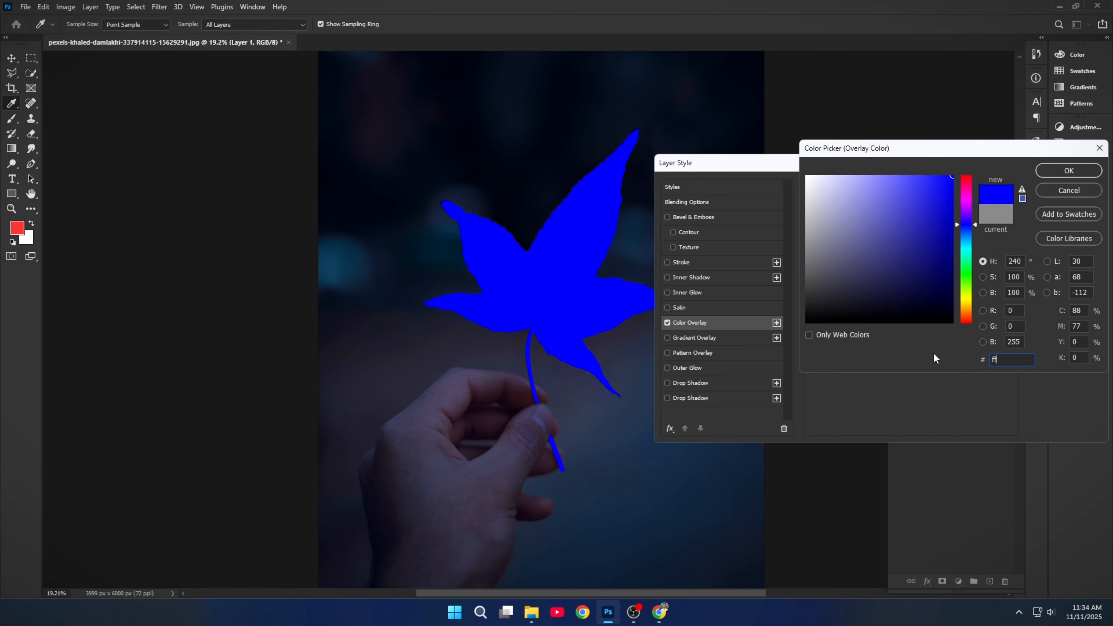
pyautogui.write('3131')
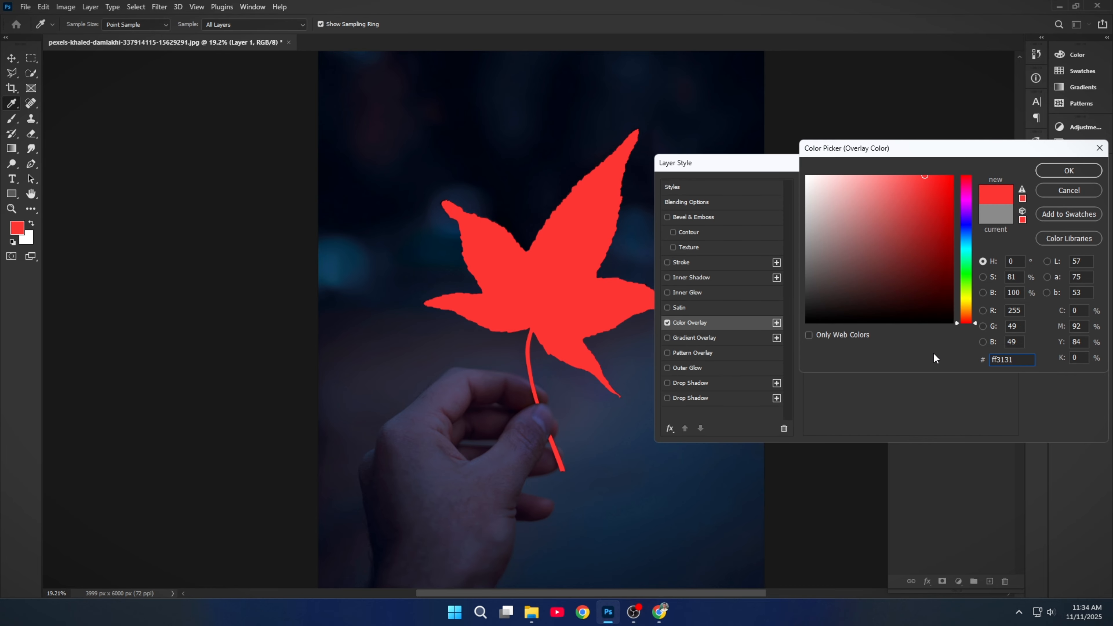
pyautogui.click(1072, 167)
pyautogui.click(903, 209)
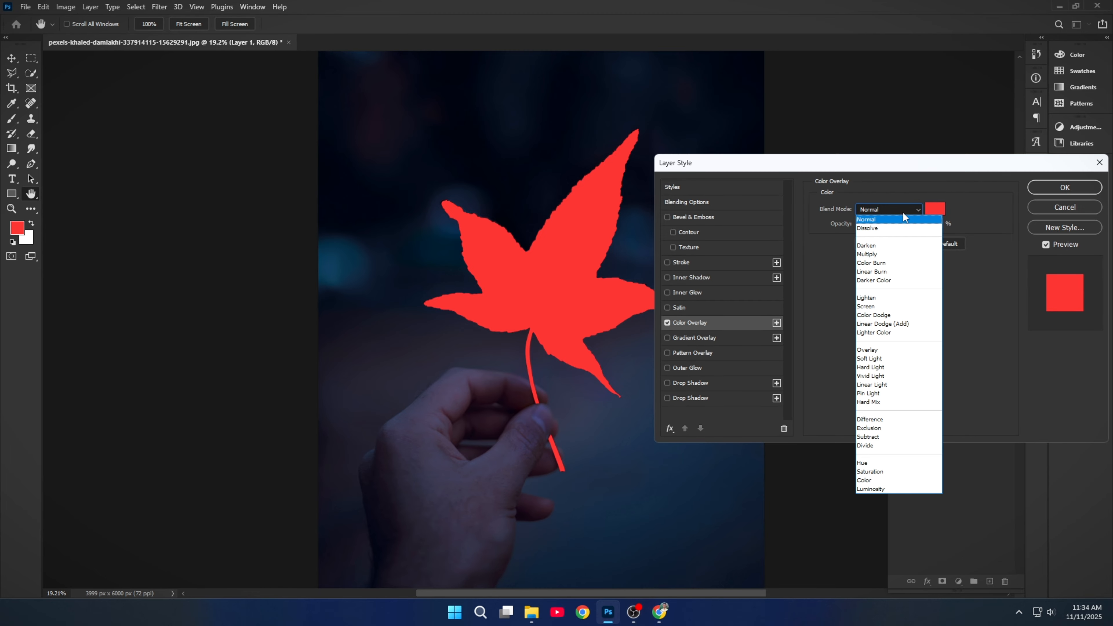
pyautogui.click(900, 324)
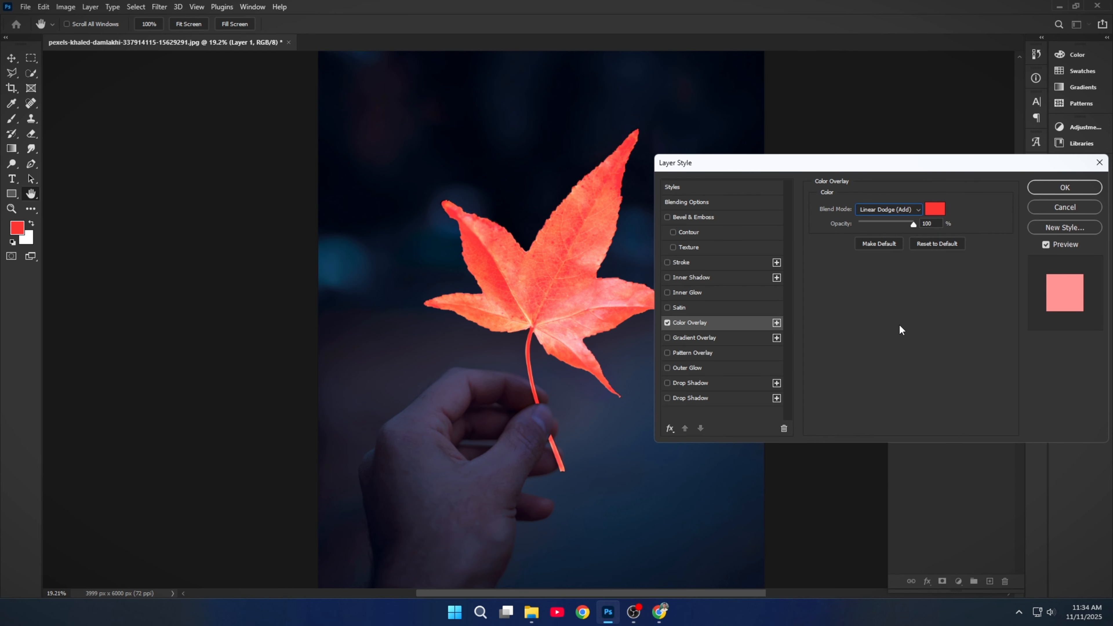
# Add an Outer Glow effect to Layer 1 with its glow colour set to ff3131.
pyautogui.click(702, 374)
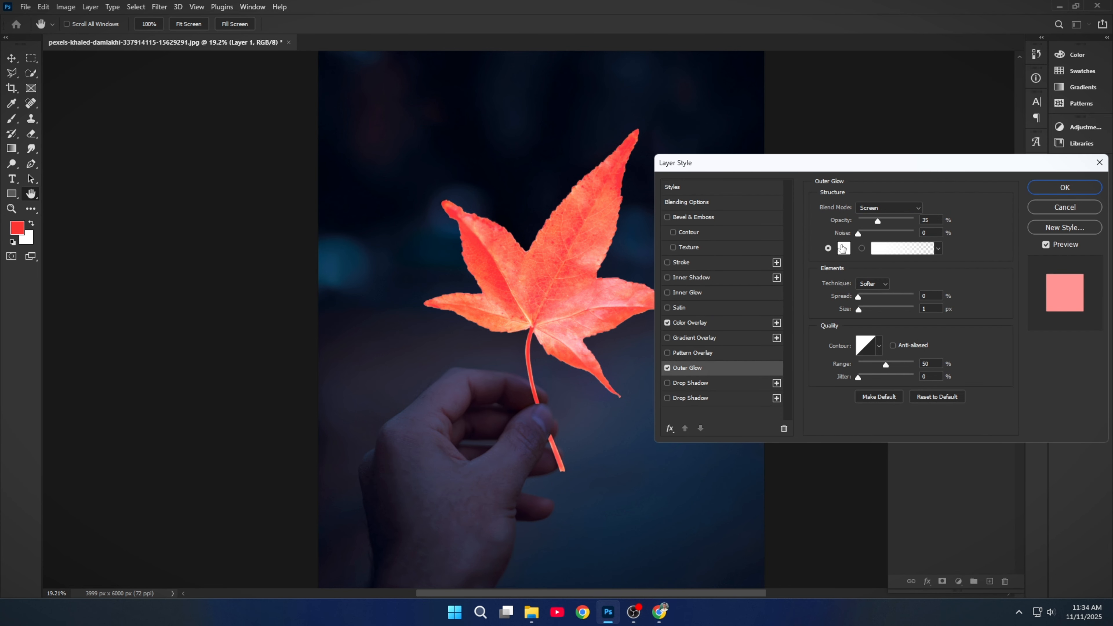
pyautogui.click(843, 250)
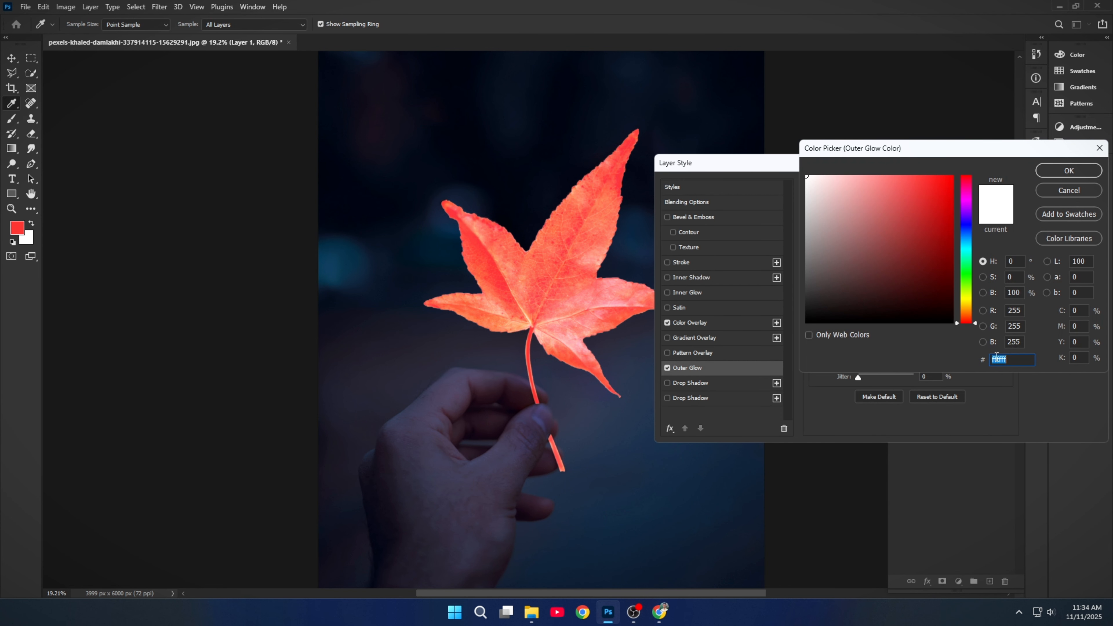
pyautogui.write('ff31')
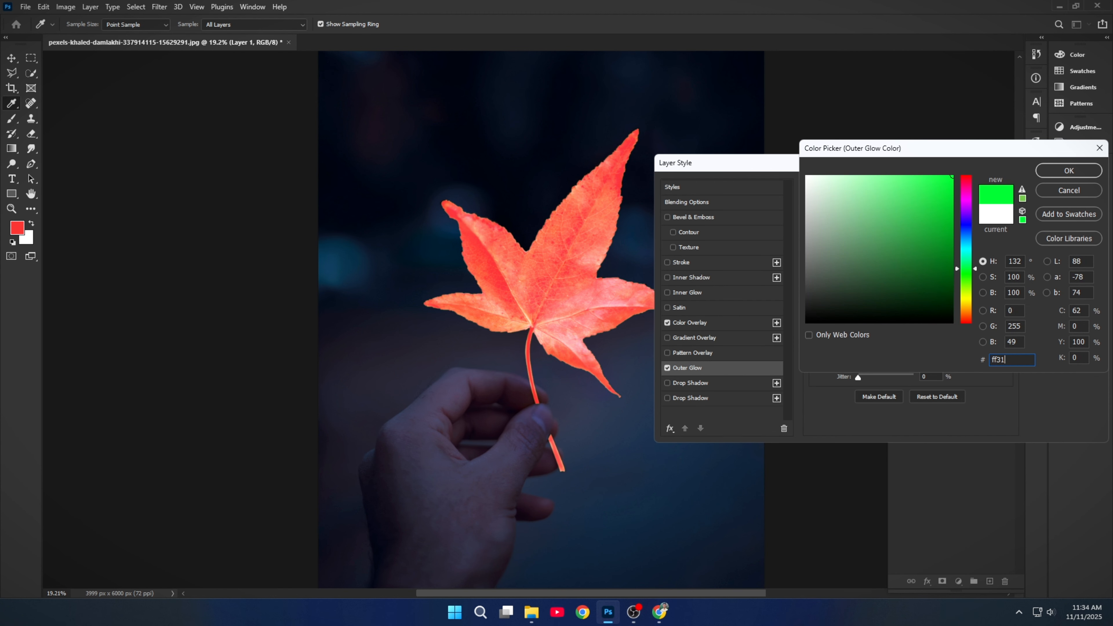
pyautogui.write('31')
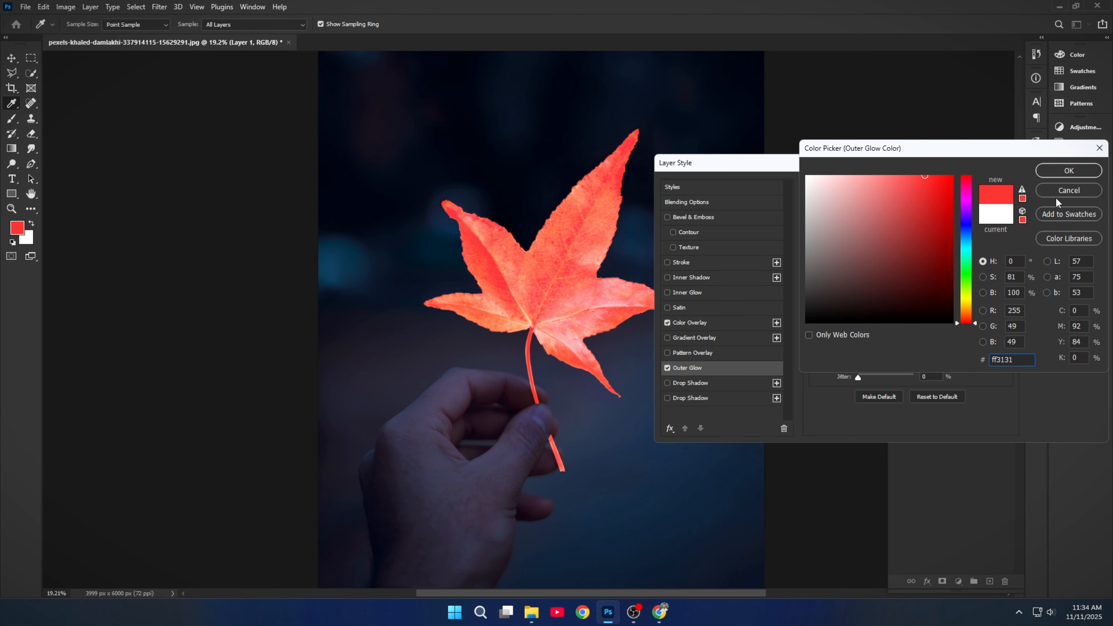
pyautogui.click(1069, 171)
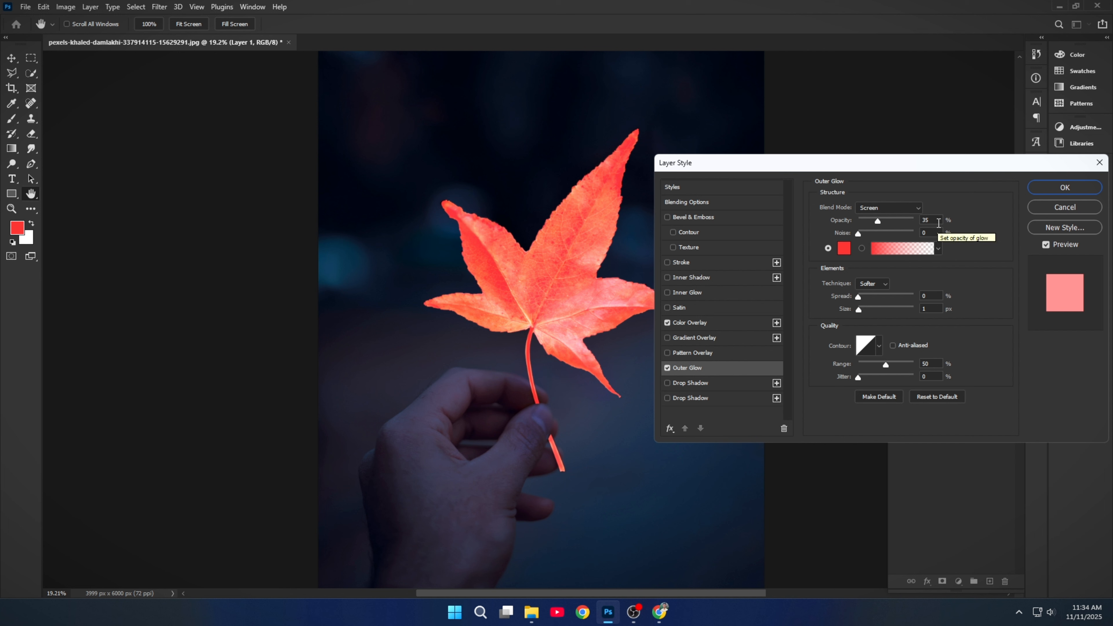
# Set the Outer Glow to 64% opacity, 158 px size and 78% range.
pyautogui.click(939, 220)
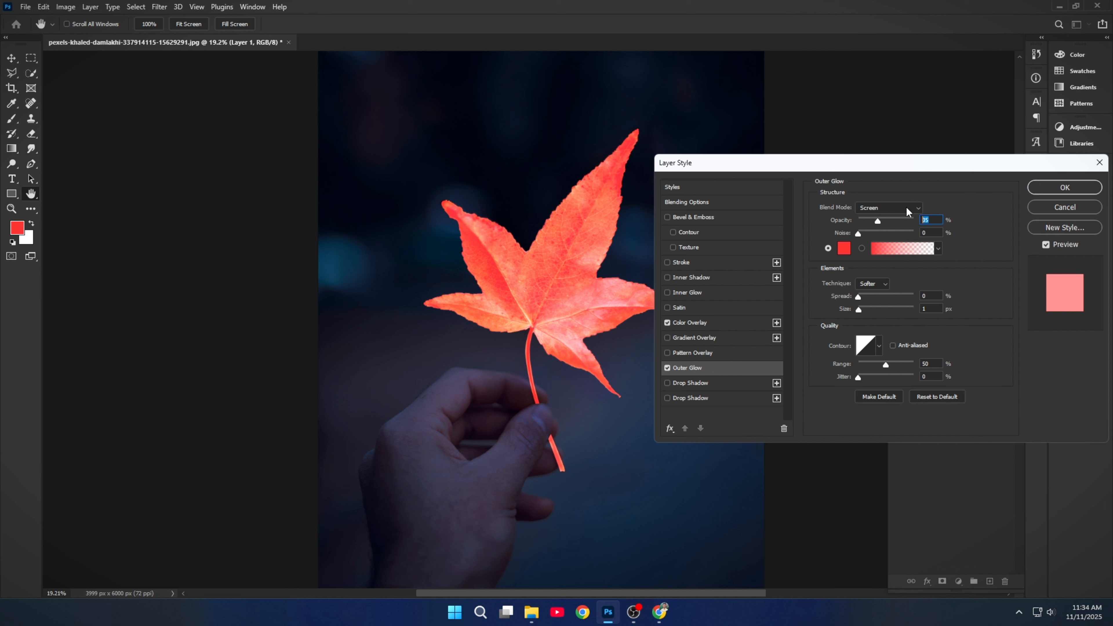
pyautogui.write('64')
pyautogui.moveTo(926, 311); pyautogui.dragTo(900, 319)
pyautogui.write('158')
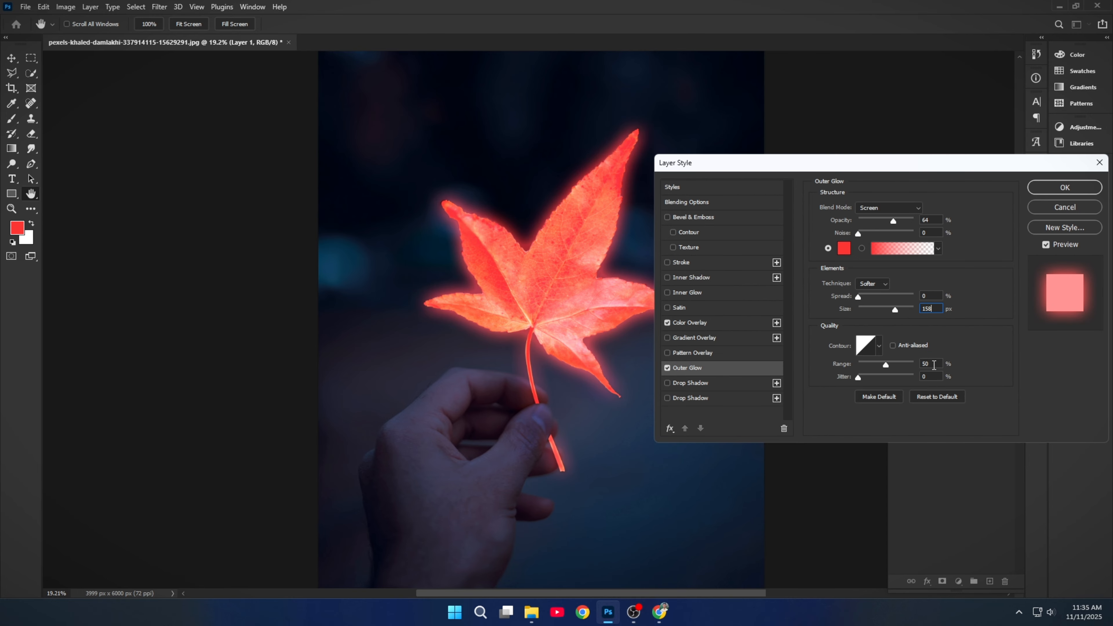
pyautogui.moveTo(935, 365); pyautogui.dragTo(893, 366)
pyautogui.write('78')
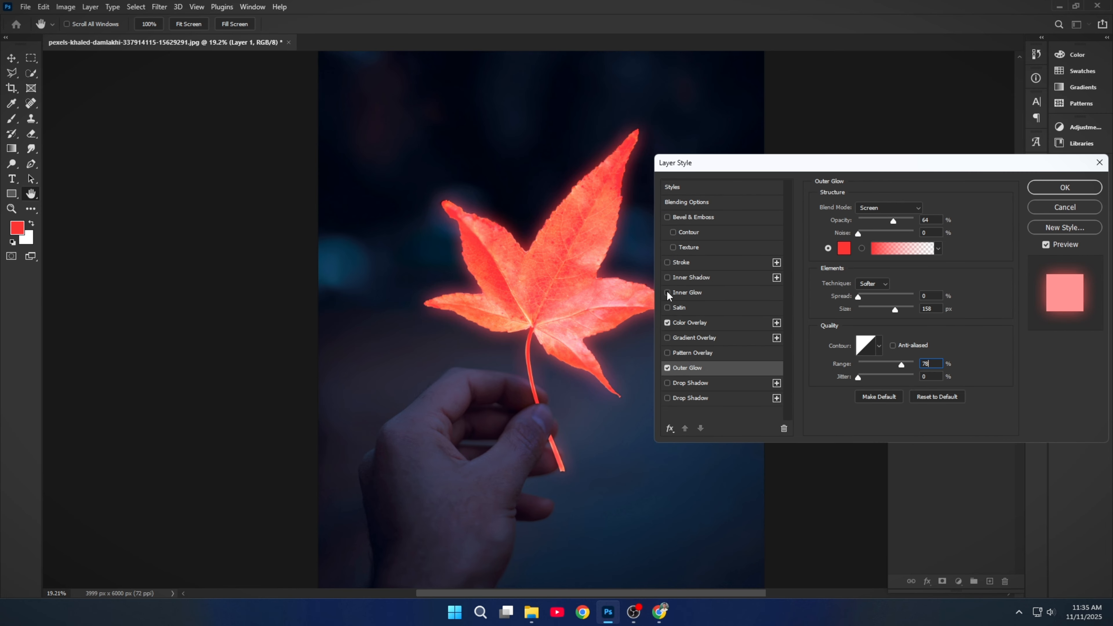
# Add an Inner Glow effect to Layer 1 in the light red colour ff8888.
pyautogui.click(708, 295)
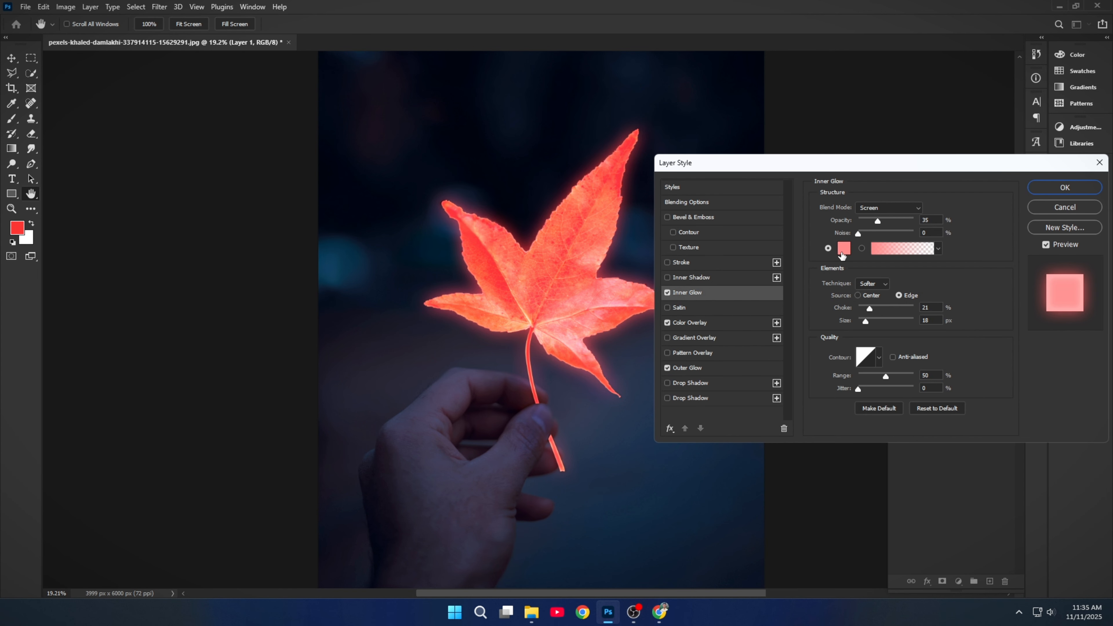
pyautogui.click(842, 249)
pyautogui.click(1022, 360)
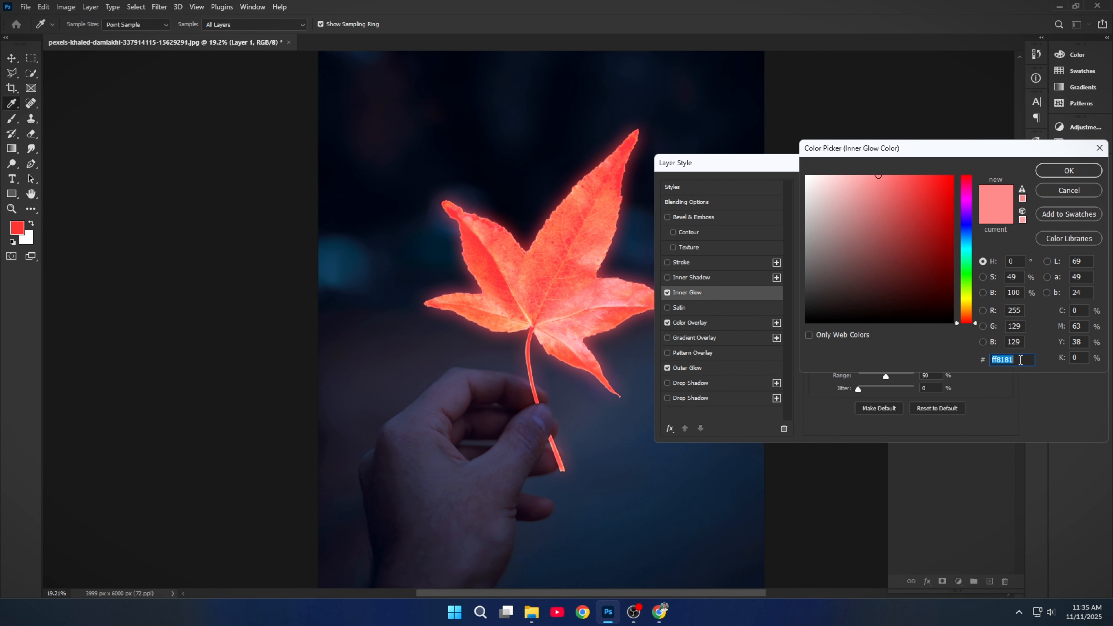
pyautogui.write('ff')
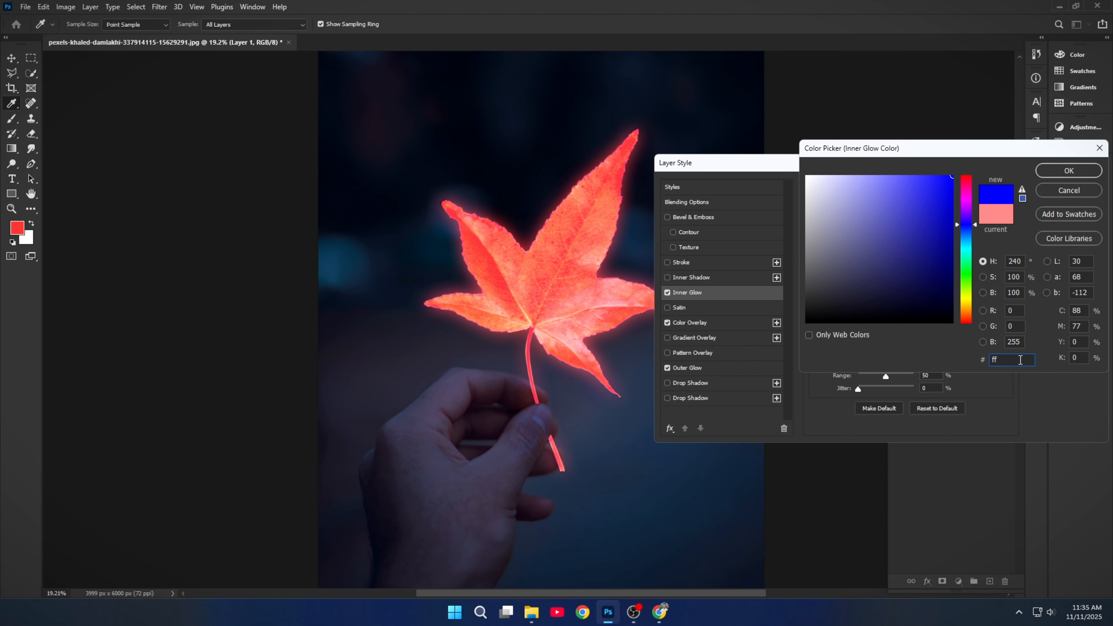
pyautogui.write('3131')
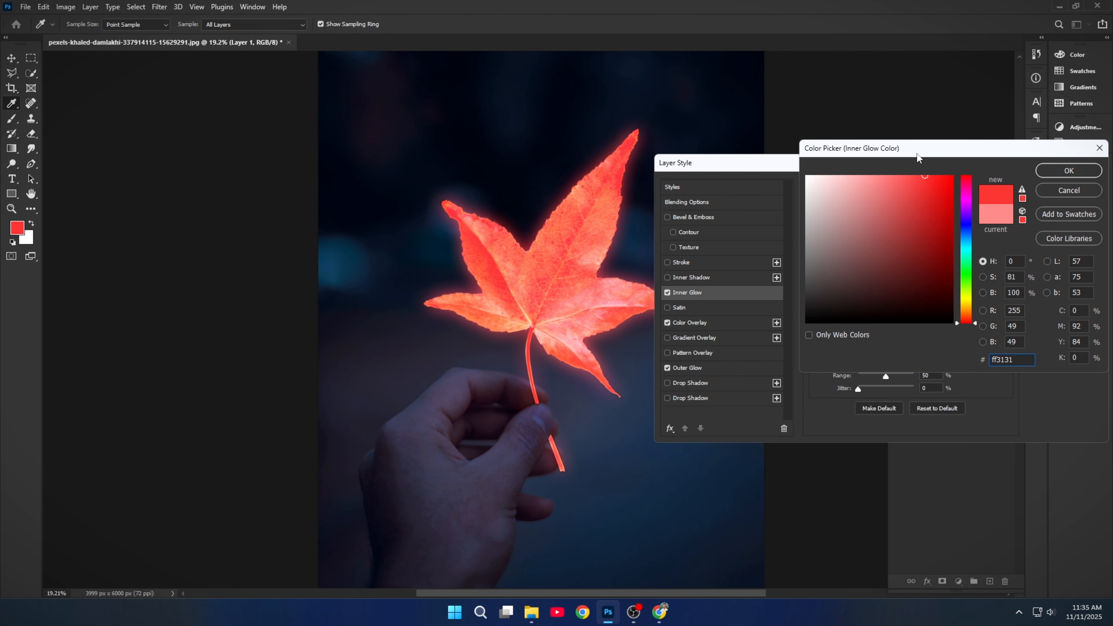
pyautogui.moveTo(896, 175); pyautogui.dragTo(874, 176)
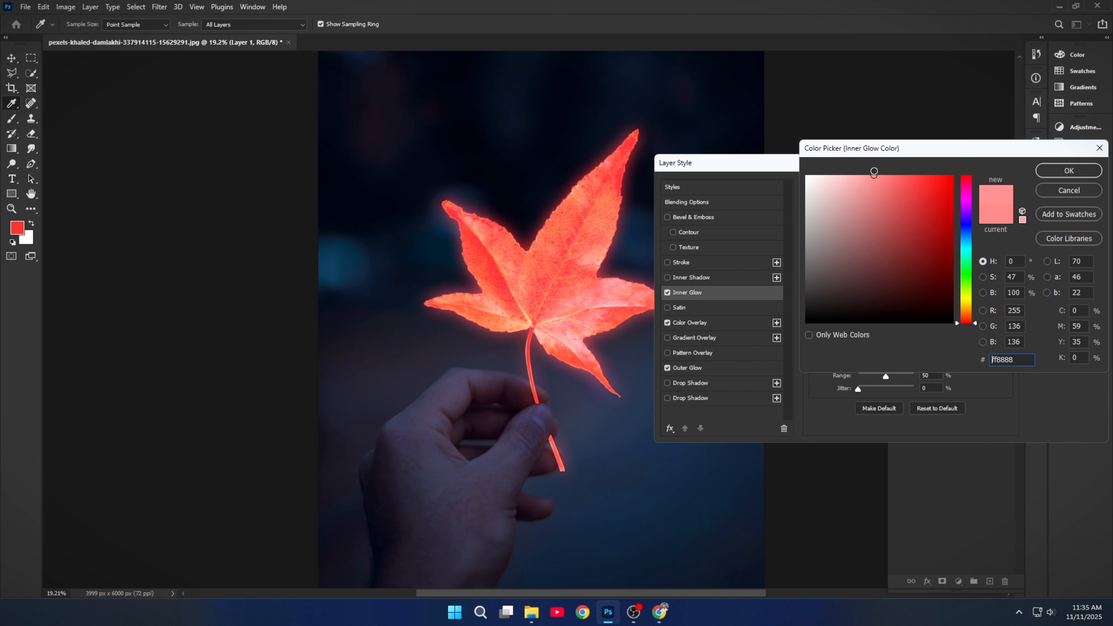
pyautogui.click(1058, 172)
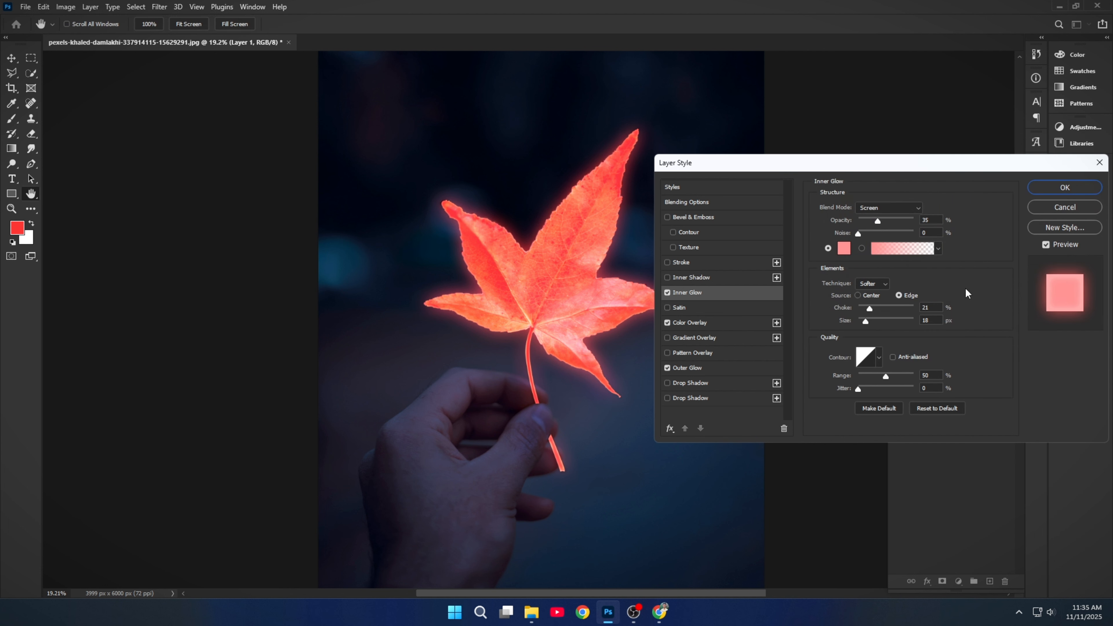
# Set the Inner Glow to 55% opacity, 0% choke and 21 px size, compare it on and off, and apply the layer style.
pyautogui.moveTo(865, 322)
pyautogui.mouseDown()
pyautogui.moveTo(846, 323)
pyautogui.moveTo(892, 324)
pyautogui.moveTo(852, 307)
pyautogui.moveTo(867, 321)
pyautogui.moveTo(853, 321)
pyautogui.moveTo(867, 317)
pyautogui.mouseUp()
pyautogui.moveTo(880, 224)
pyautogui.mouseDown()
pyautogui.moveTo(900, 224)
pyautogui.moveTo(887, 228)
pyautogui.mouseUp()
pyautogui.click(667, 292)
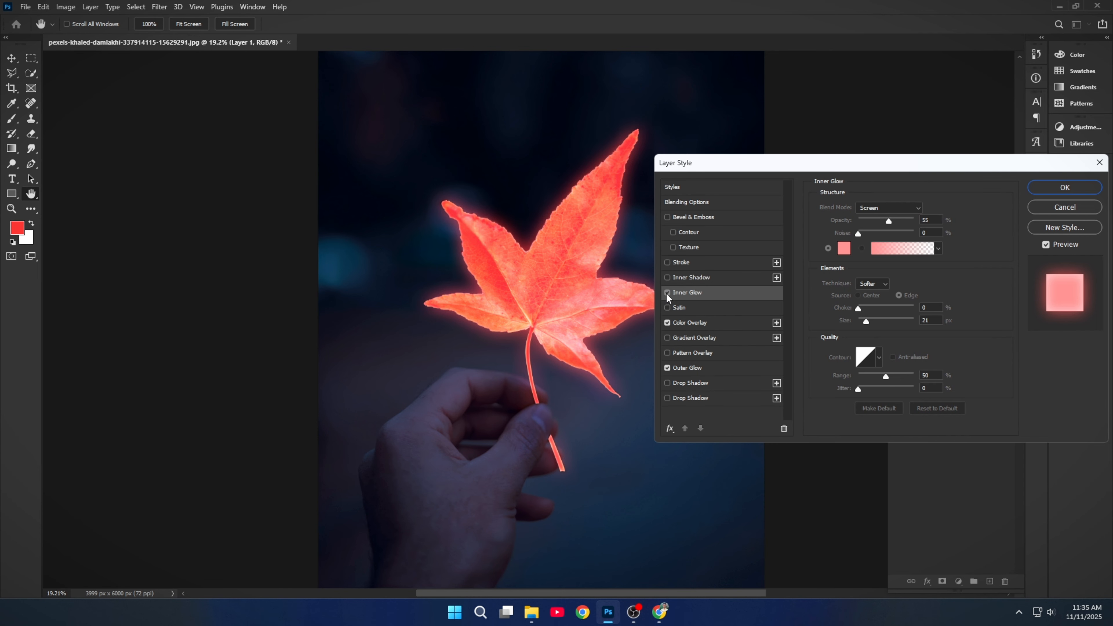
pyautogui.click(667, 292)
pyautogui.click(668, 293)
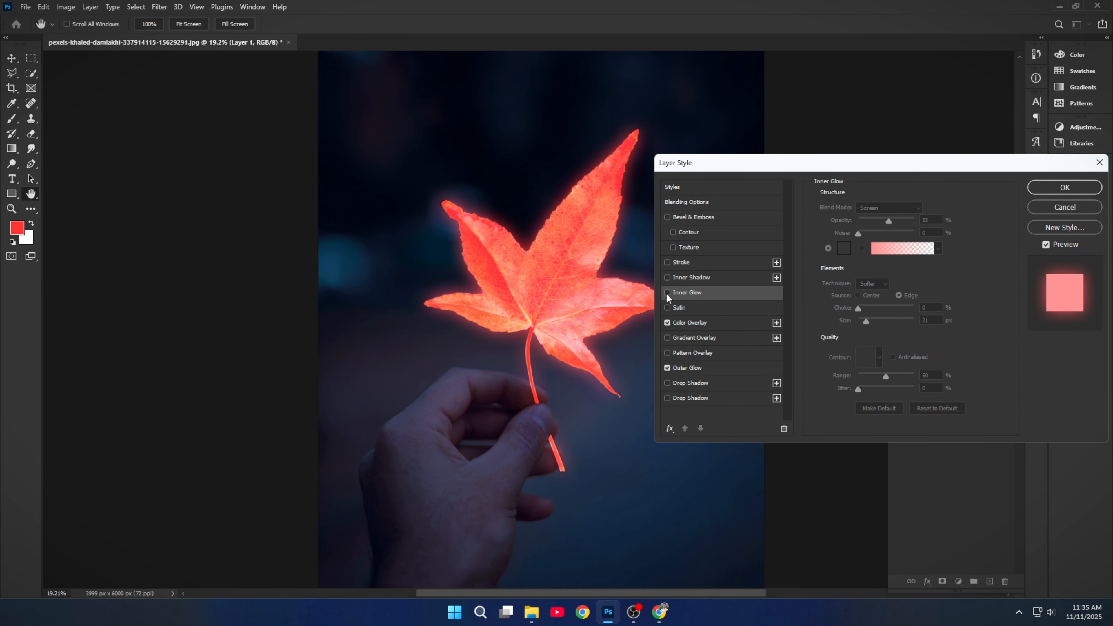
pyautogui.click(667, 293)
pyautogui.click(1075, 192)
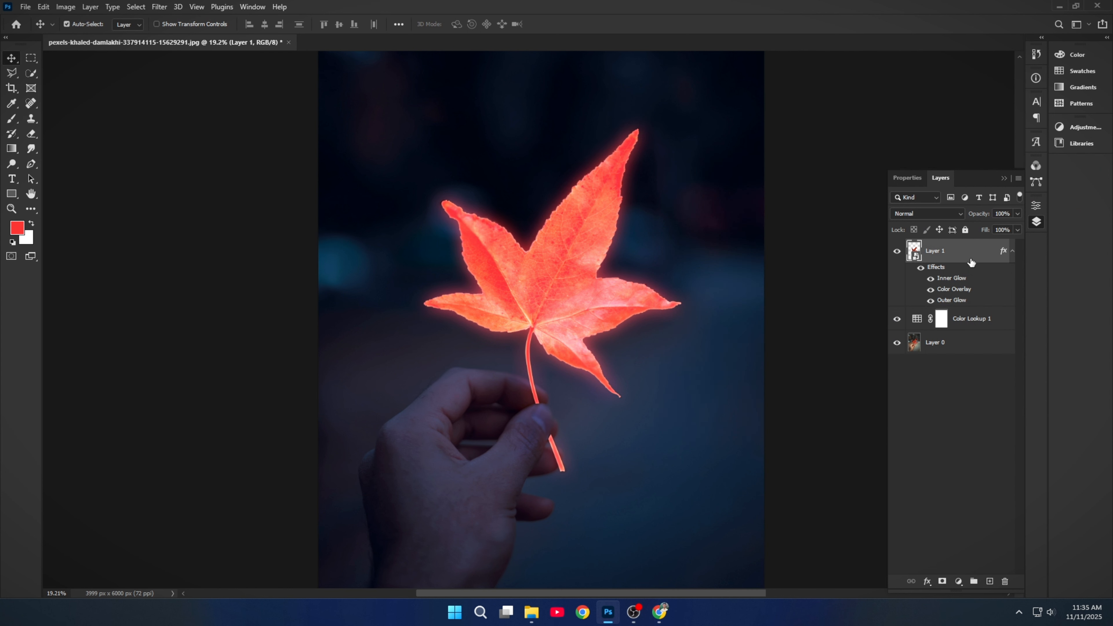
# Duplicate Layer 1 and apply a Gaussian Blur with a 200-pixel radius to the original Layer 1 beneath the copy.
pyautogui.hotkey('ctrl', 'j')
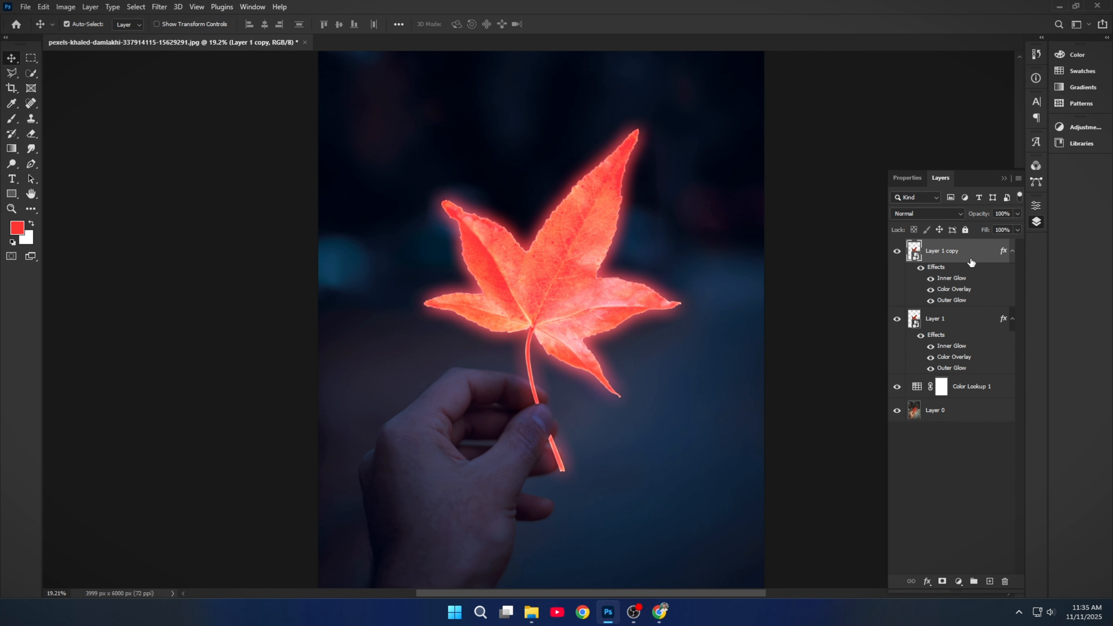
pyautogui.click(967, 327)
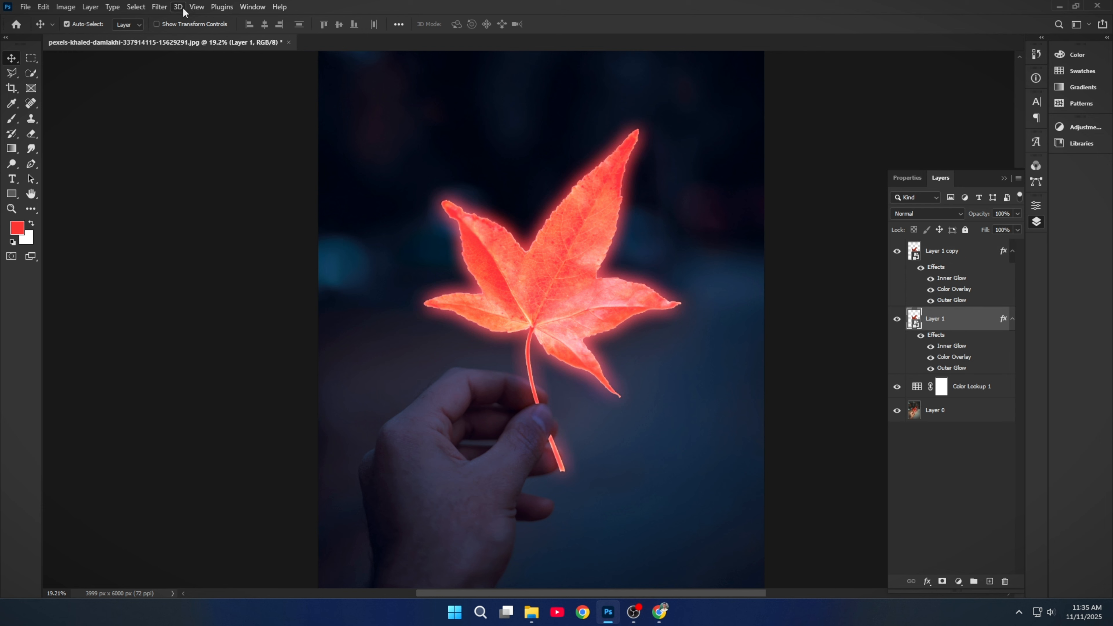
pyautogui.click(163, 7)
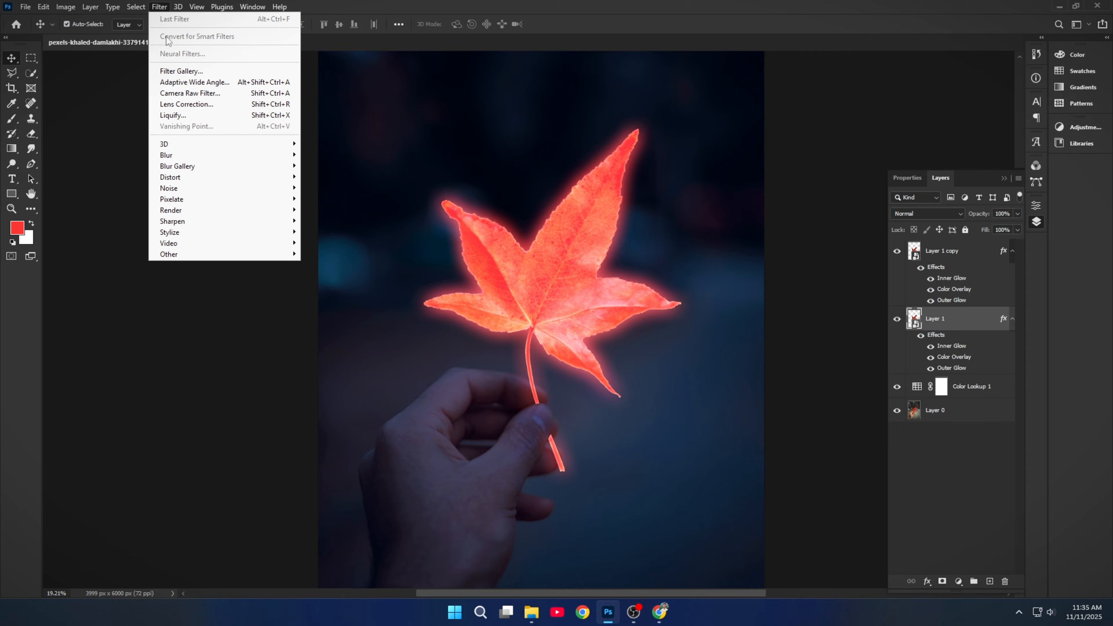
pyautogui.moveTo(290, 155)
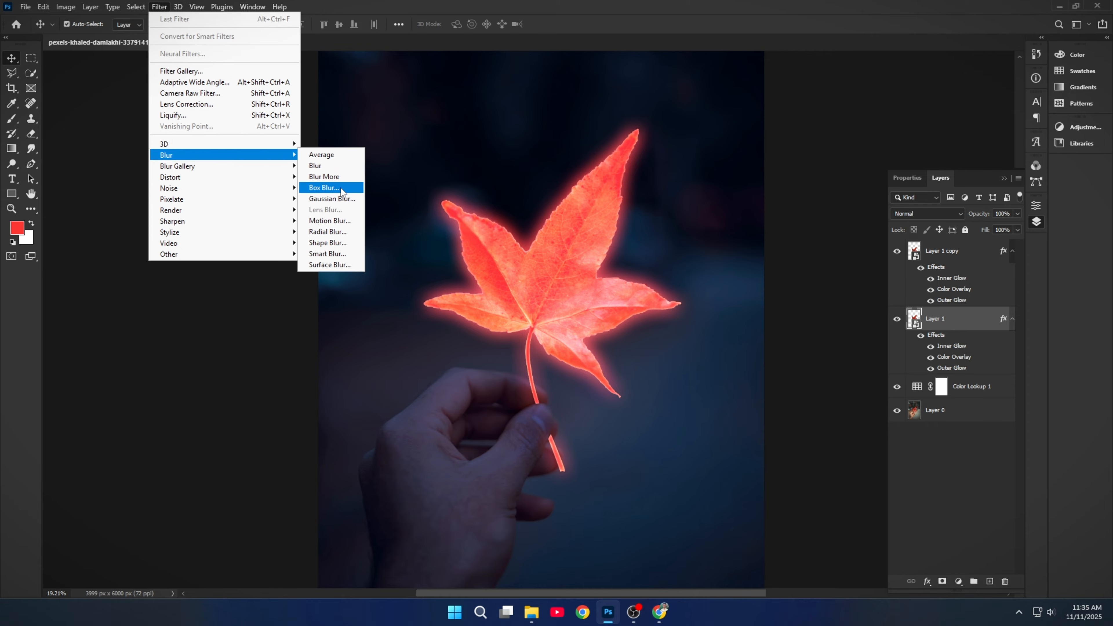
pyautogui.click(344, 201)
pyautogui.moveTo(847, 343); pyautogui.dragTo(851, 346)
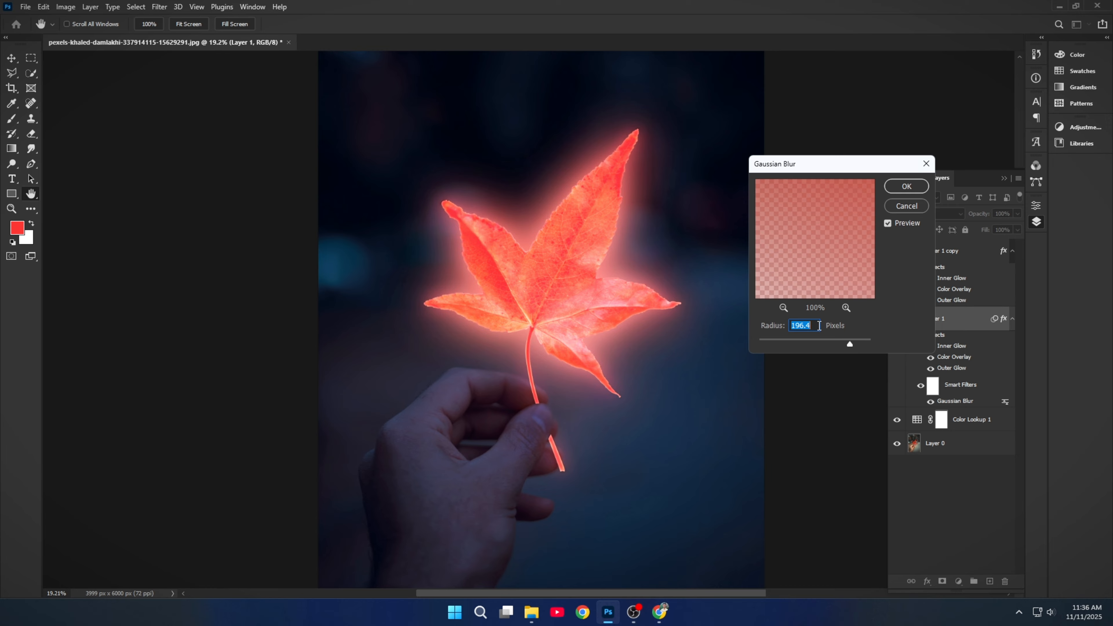
pyautogui.write('200')
pyautogui.click(920, 187)
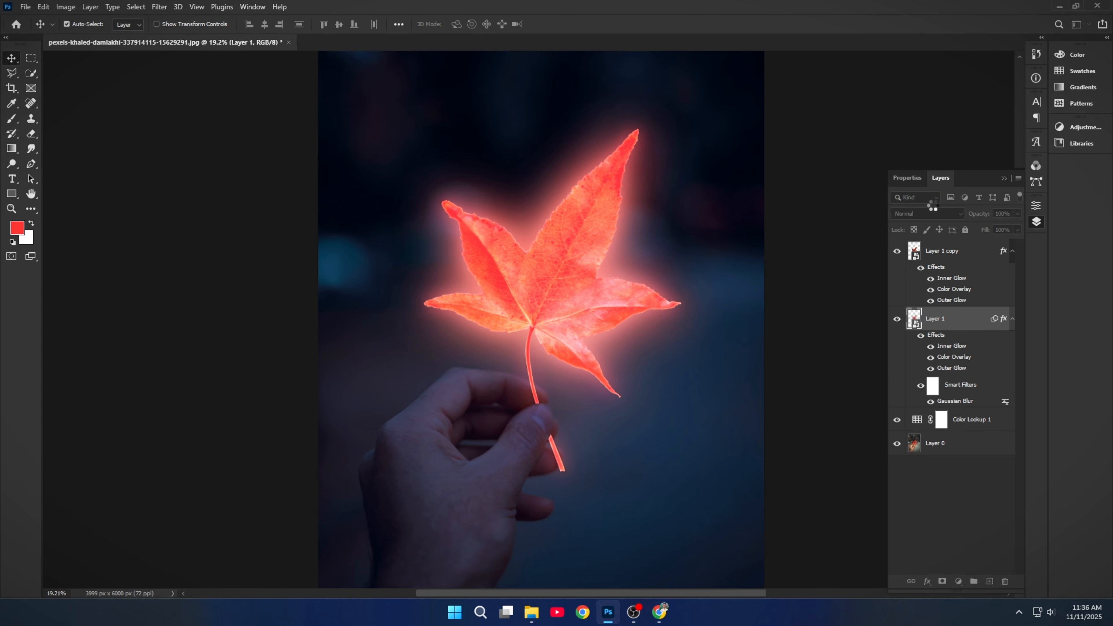
# Set the blurred Layer 1 to Color Burn at 50% opacity and compare the glow with the layer hidden and shown.
pyautogui.click(931, 213)
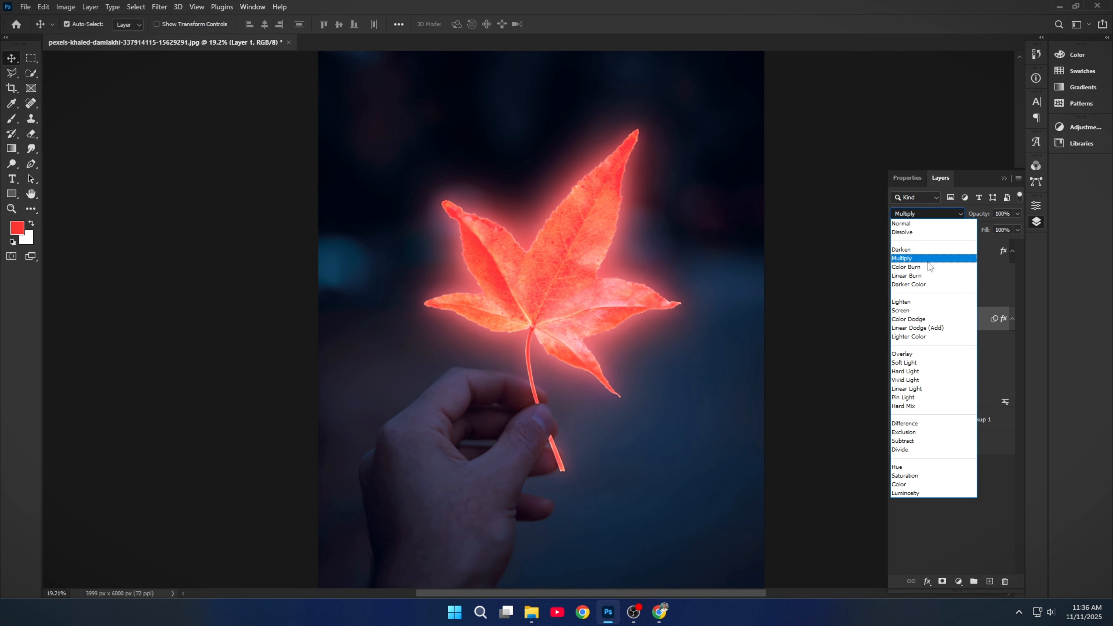
pyautogui.click(913, 269)
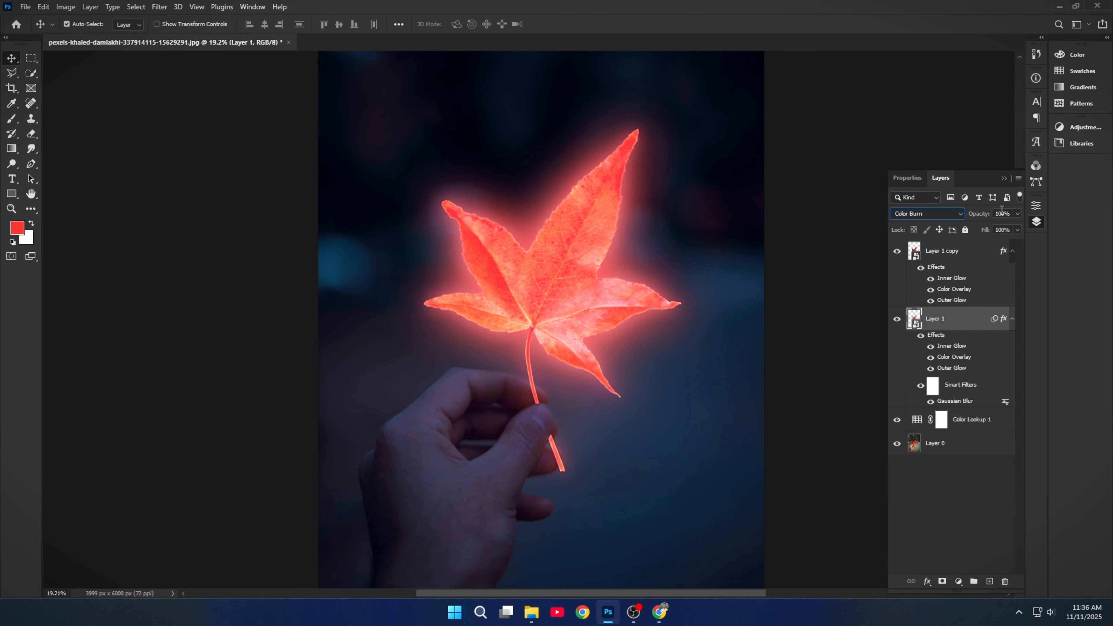
pyautogui.click(1010, 213)
pyautogui.write('50')
pyautogui.click(894, 319)
pyautogui.click(896, 319)
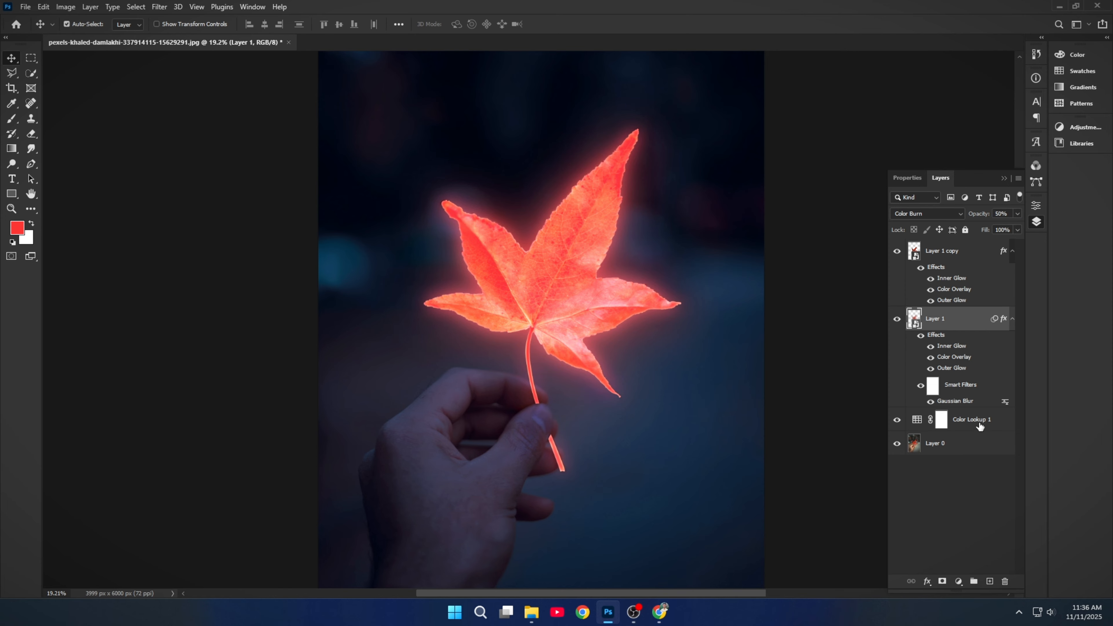
# Create an empty layer directly above Color Lookup 1 and switch to the Brush tool.
pyautogui.click(981, 428)
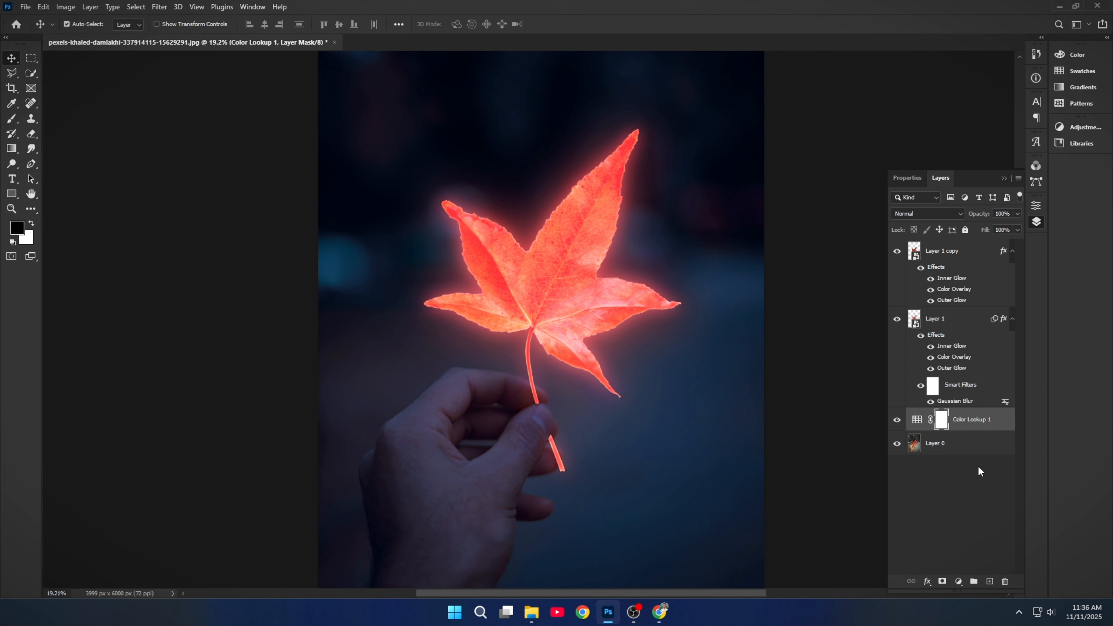
pyautogui.click(990, 581)
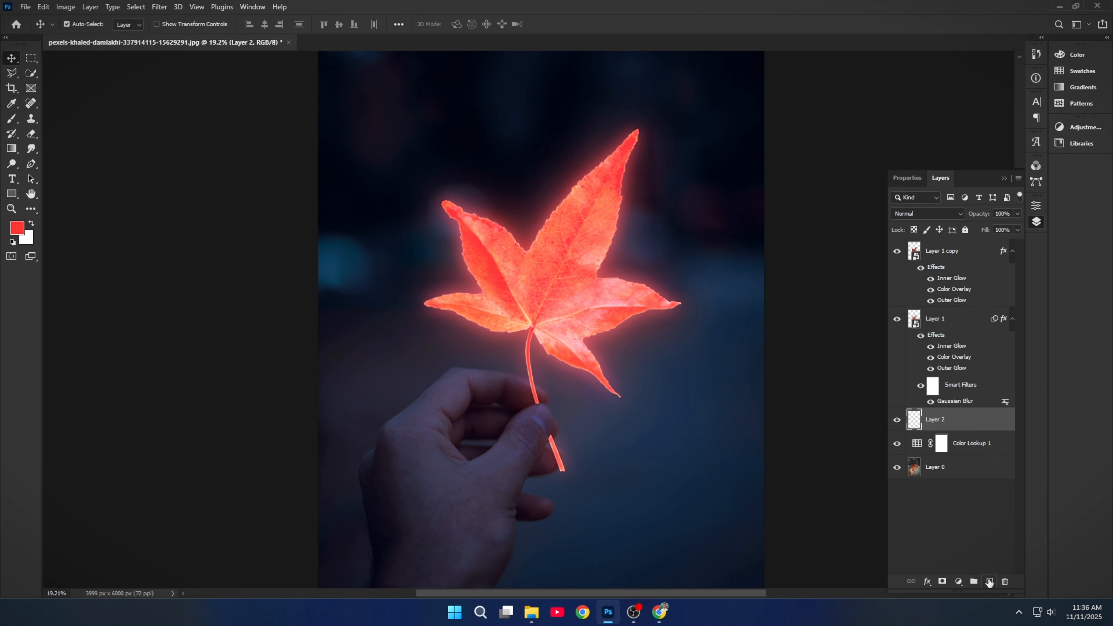
pyautogui.click(13, 124)
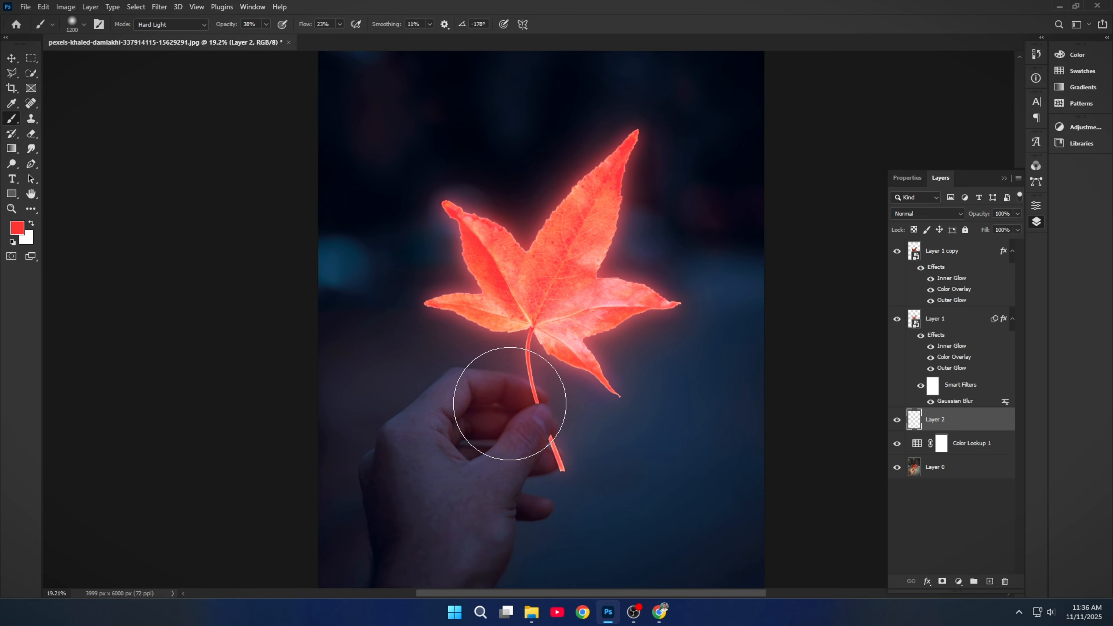
# Turn off Transparency Shapes Layer for Layer 2 and set its blend mode to Color Dodge.
pyautogui.click(942, 211)
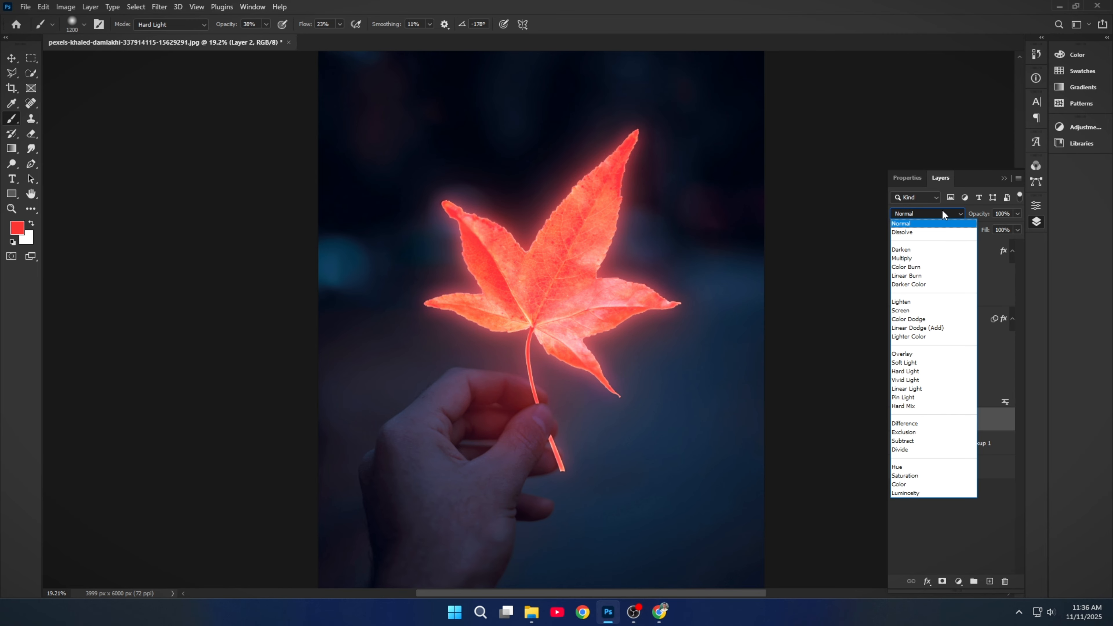
pyautogui.click(931, 268)
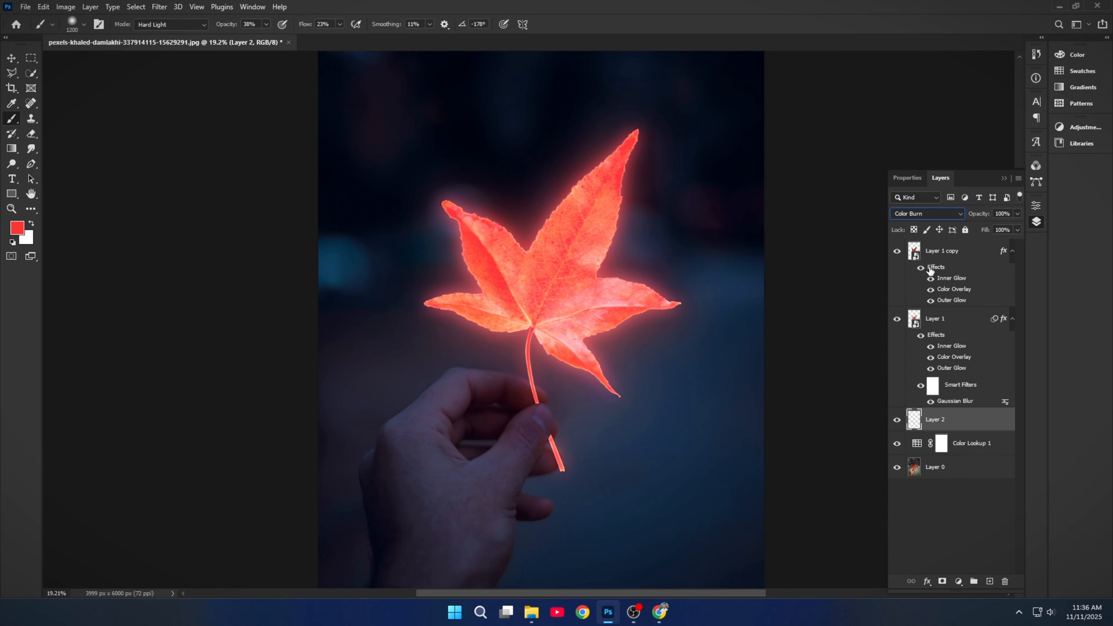
pyautogui.doubleClick(992, 420)
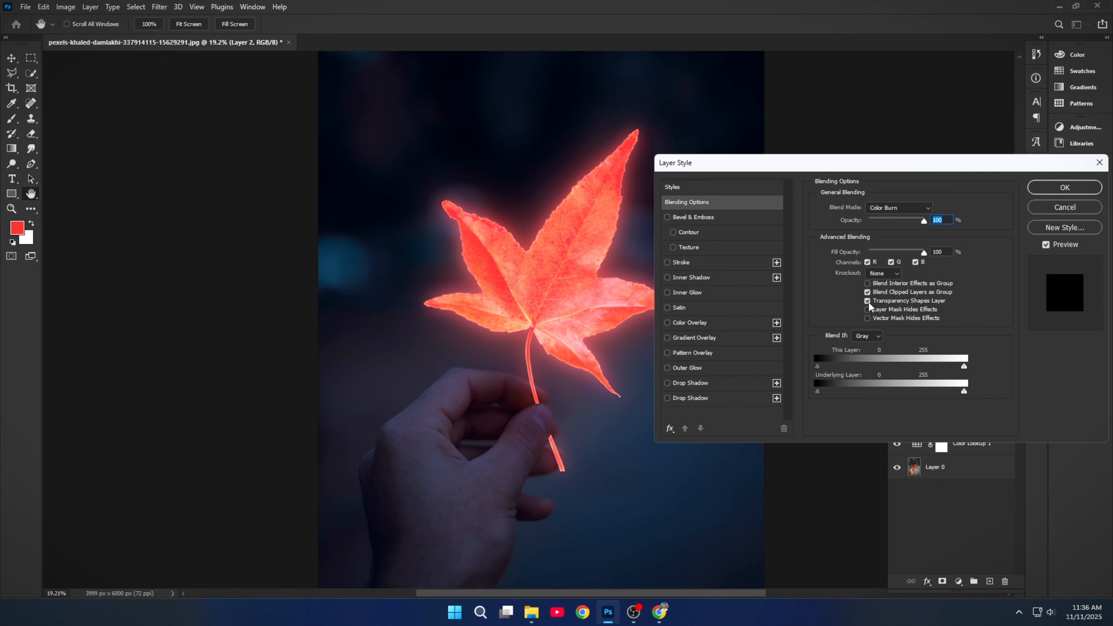
pyautogui.click(867, 301)
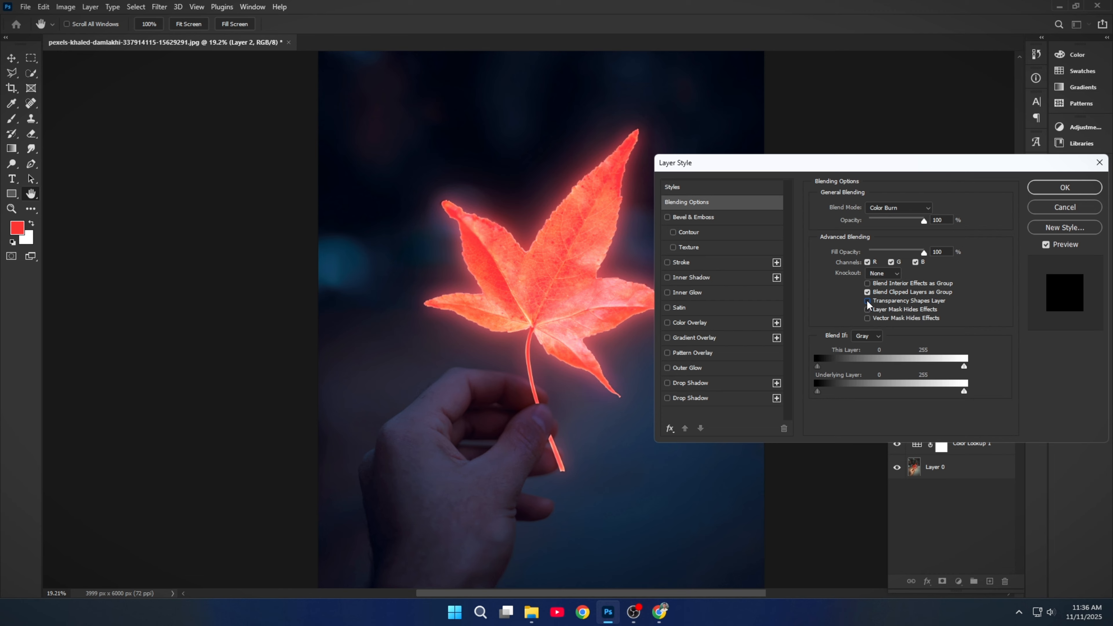
pyautogui.click(1058, 193)
pyautogui.click(929, 213)
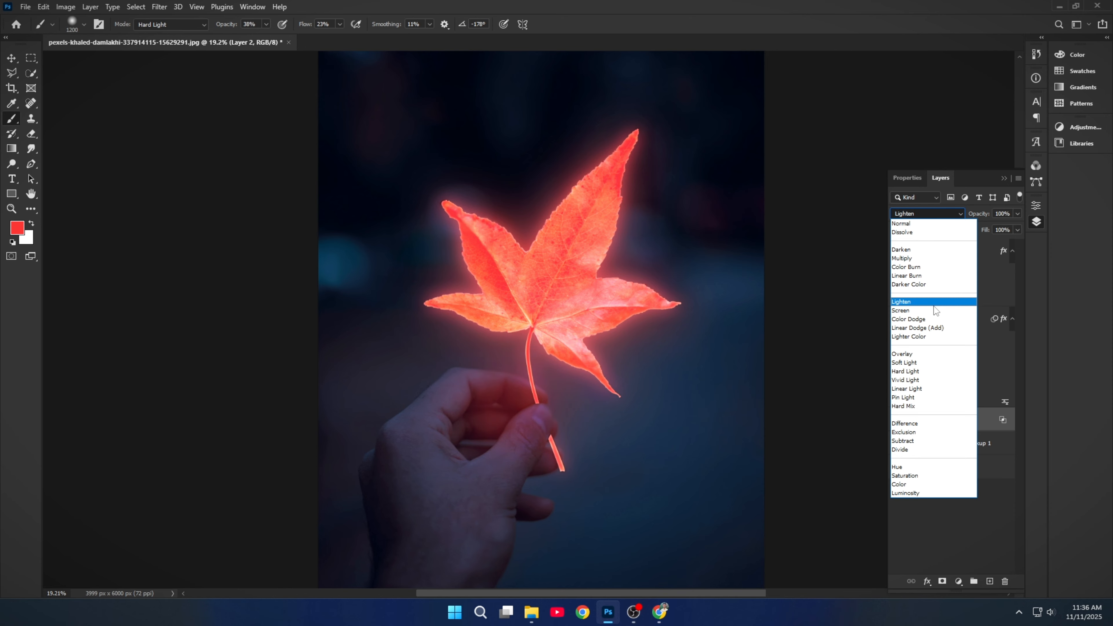
pyautogui.click(938, 323)
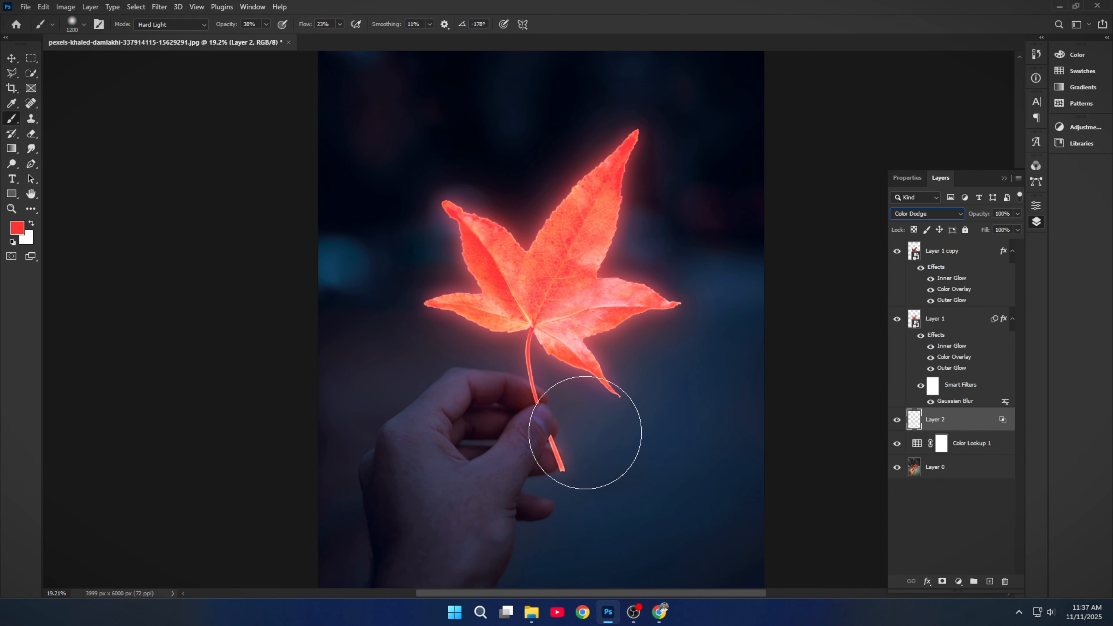
# Paint soft red light over the hand and fingers on Layer 2 and lower the layer's opacity to 91%.
pyautogui.moveTo(517, 424)
pyautogui.mouseDown()
pyautogui.moveTo(475, 432)
pyautogui.moveTo(547, 390)
pyautogui.moveTo(454, 398)
pyautogui.moveTo(460, 422)
pyautogui.moveTo(553, 504)
pyautogui.moveTo(487, 418)
pyautogui.moveTo(512, 411)
pyautogui.moveTo(525, 462)
pyautogui.moveTo(475, 458)
pyautogui.moveTo(419, 435)
pyautogui.moveTo(419, 414)
pyautogui.moveTo(455, 450)
pyautogui.moveTo(365, 551)
pyautogui.moveTo(371, 462)
pyautogui.moveTo(468, 360)
pyautogui.moveTo(434, 352)
pyautogui.moveTo(481, 334)
pyautogui.moveTo(368, 352)
pyautogui.moveTo(327, 468)
pyautogui.moveTo(395, 496)
pyautogui.moveTo(368, 536)
pyautogui.moveTo(402, 529)
pyautogui.moveTo(371, 456)
pyautogui.moveTo(355, 488)
pyautogui.moveTo(414, 528)
pyautogui.moveTo(473, 524)
pyautogui.moveTo(401, 508)
pyautogui.moveTo(494, 530)
pyautogui.mouseUp()
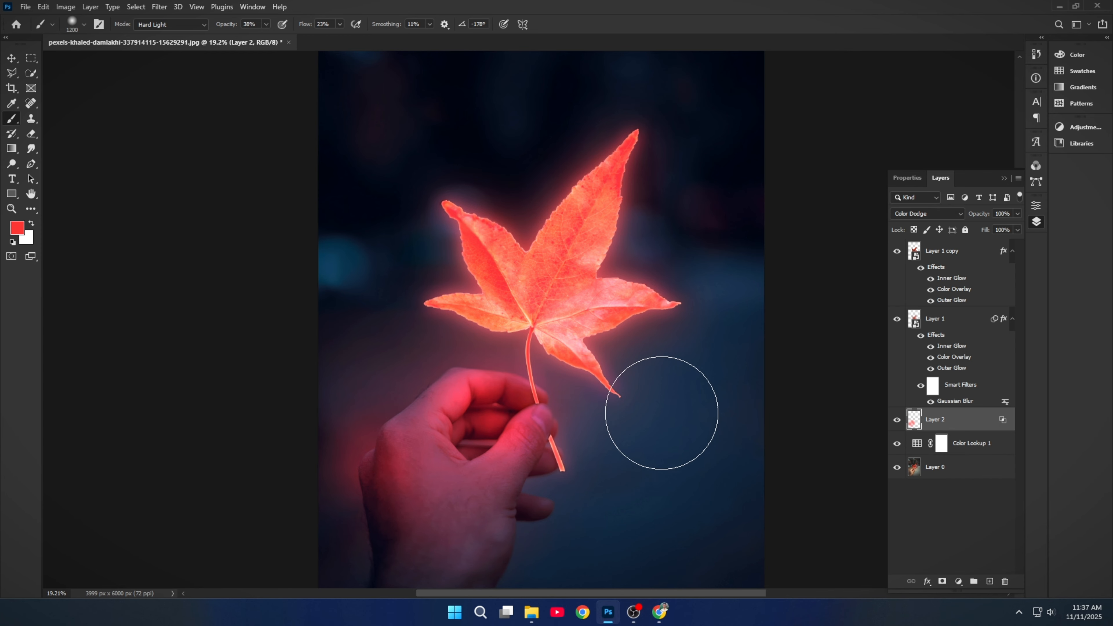
pyautogui.scroll(-1, 665, 408)
pyautogui.scroll(-1, 666, 408)
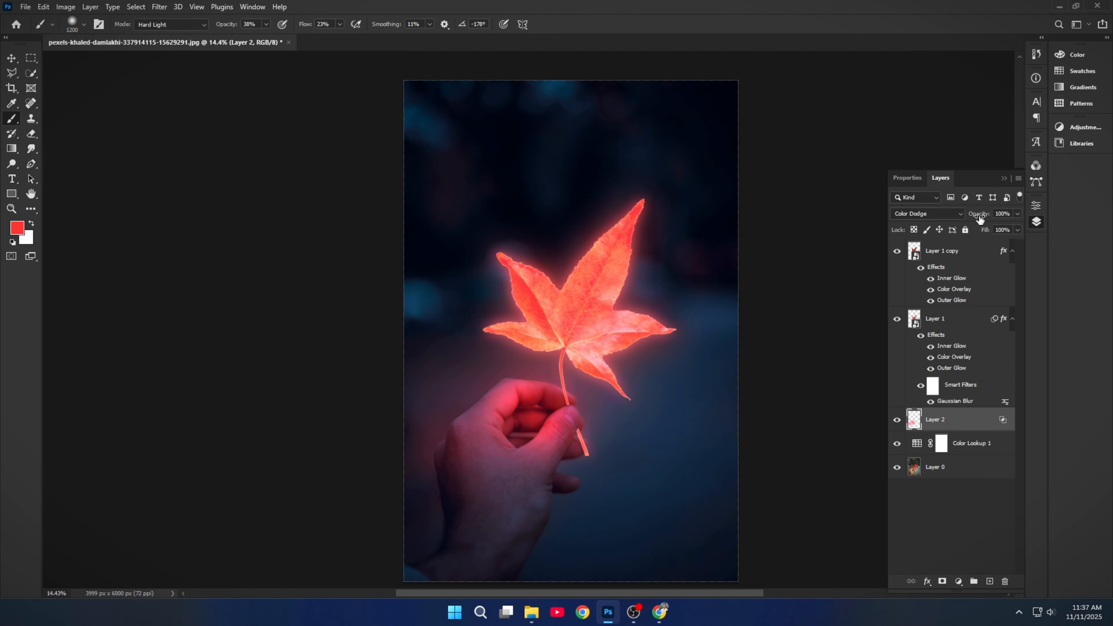
pyautogui.moveTo(980, 219); pyautogui.dragTo(976, 219)
pyautogui.click(897, 421)
# Create an empty layer above Layer 2 and paint red into the hollow between the fingers and thumb with a 175-pixel brush.
pyautogui.click(990, 581)
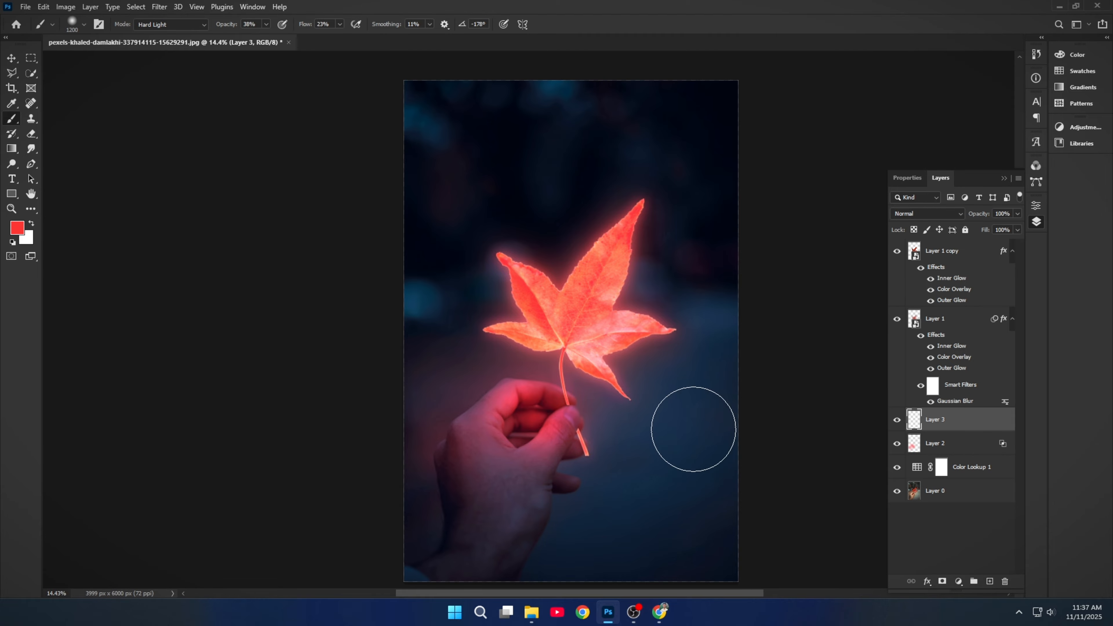
pyautogui.scroll(5, 576, 421)
pyautogui.scroll(1, 578, 423)
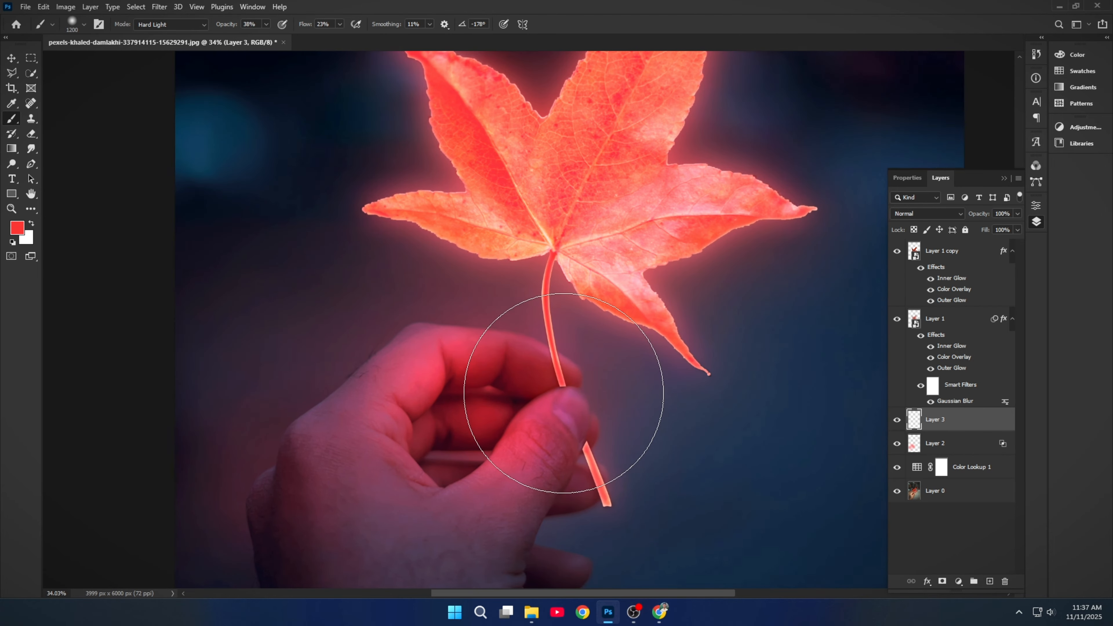
pyautogui.press('[')
pyautogui.press('[')
pyautogui.press('[')
pyautogui.press('[')
pyautogui.press('[')
pyautogui.press('[')
pyautogui.press('[')
pyautogui.press('[')
pyautogui.press('[')
pyautogui.press('[')
pyautogui.press('[')
pyautogui.press('[')
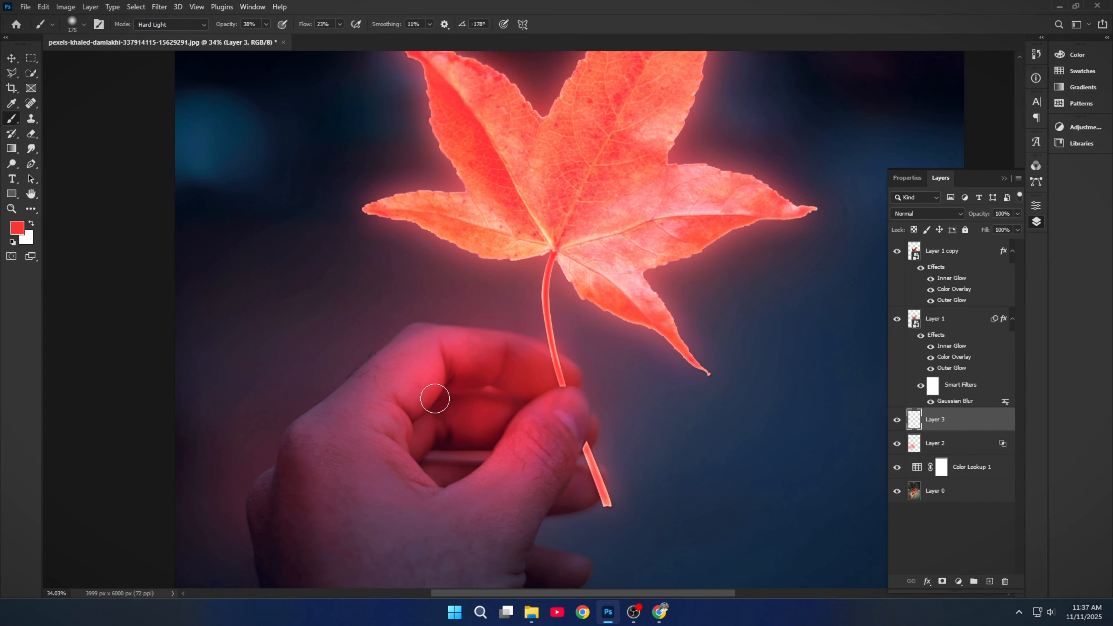
pyautogui.moveTo(402, 468)
pyautogui.mouseDown()
pyautogui.moveTo(433, 465)
pyautogui.moveTo(427, 442)
pyautogui.moveTo(507, 438)
pyautogui.moveTo(503, 427)
pyautogui.mouseUp()
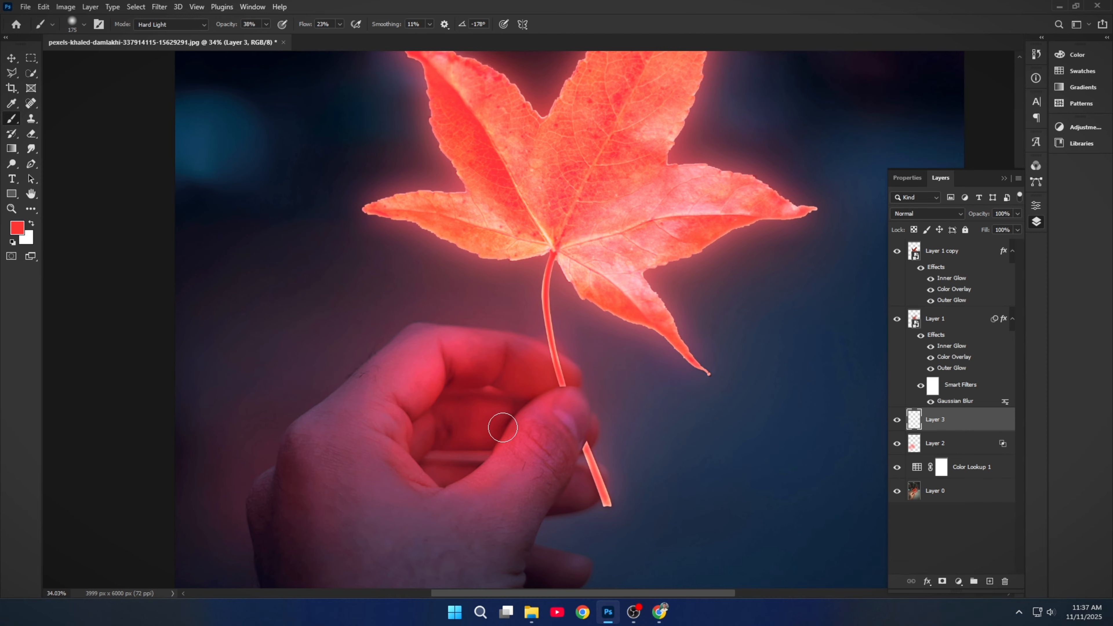
# Set Layer 3 to Linear Dodge (Add) at 69% opacity and compare the image with the layer hidden and shown.
pyautogui.click(930, 212)
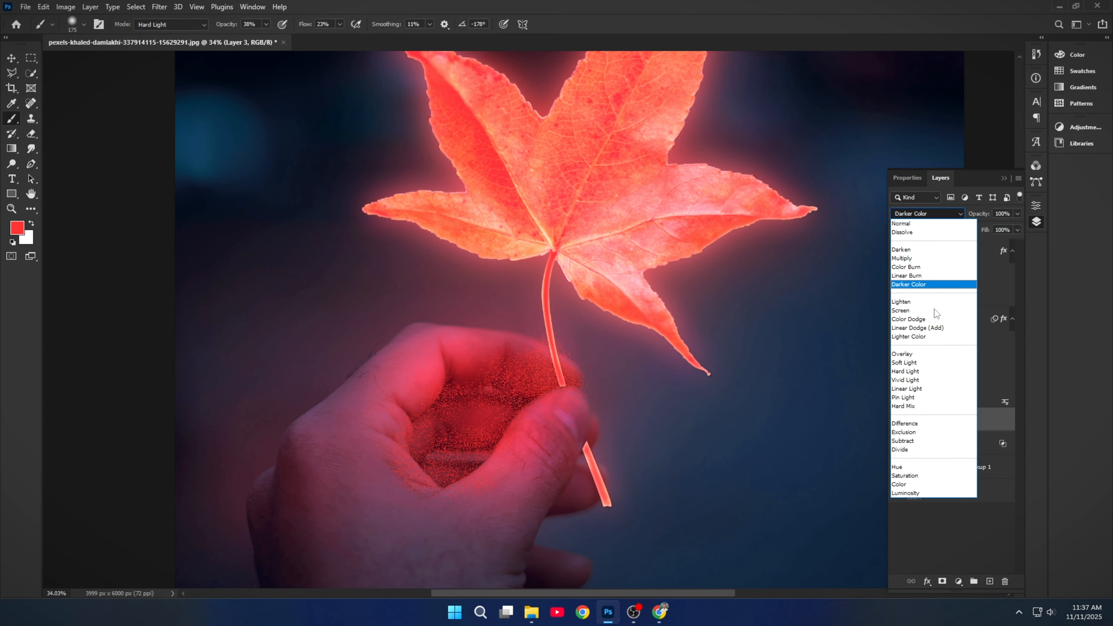
pyautogui.click(931, 328)
pyautogui.click(895, 420)
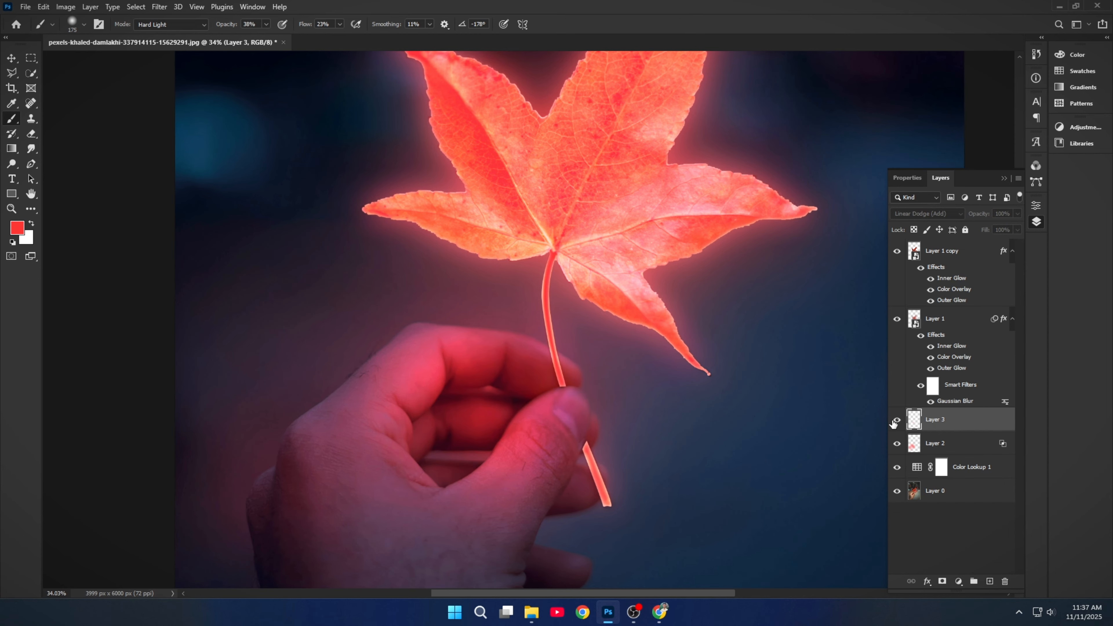
pyautogui.click(895, 420)
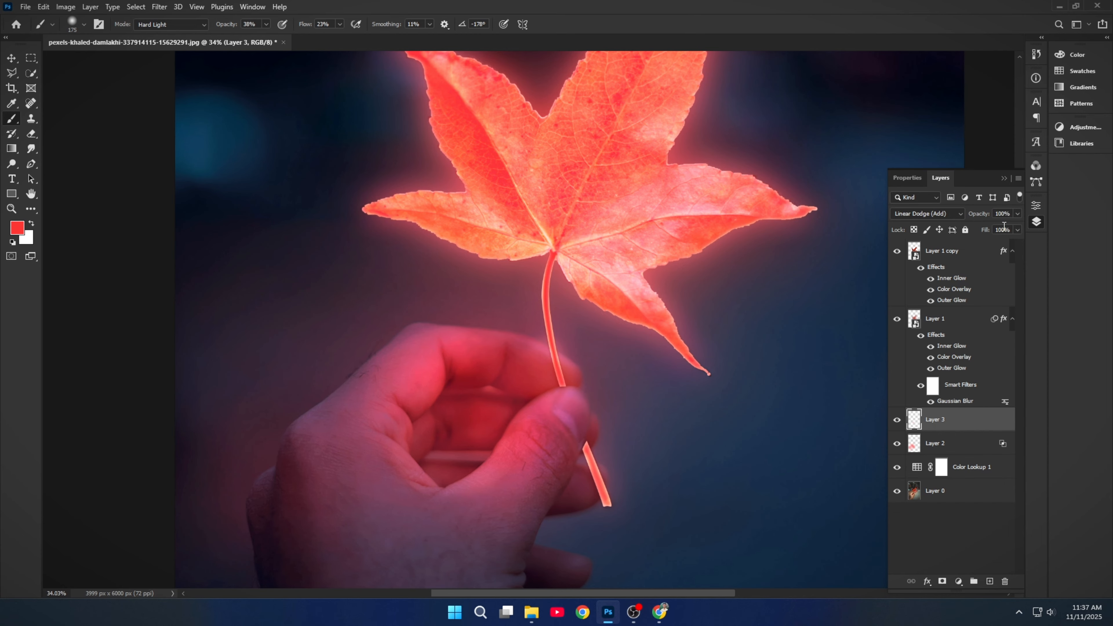
pyautogui.moveTo(982, 218); pyautogui.dragTo(972, 219)
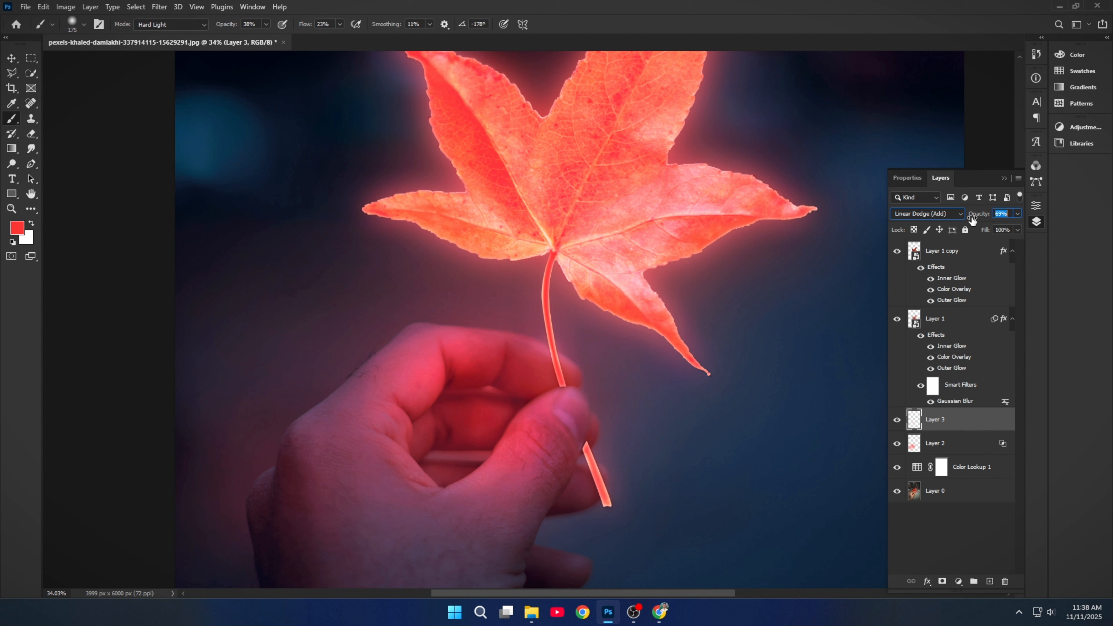
pyautogui.click(896, 420)
pyautogui.scroll(-5, 704, 353)
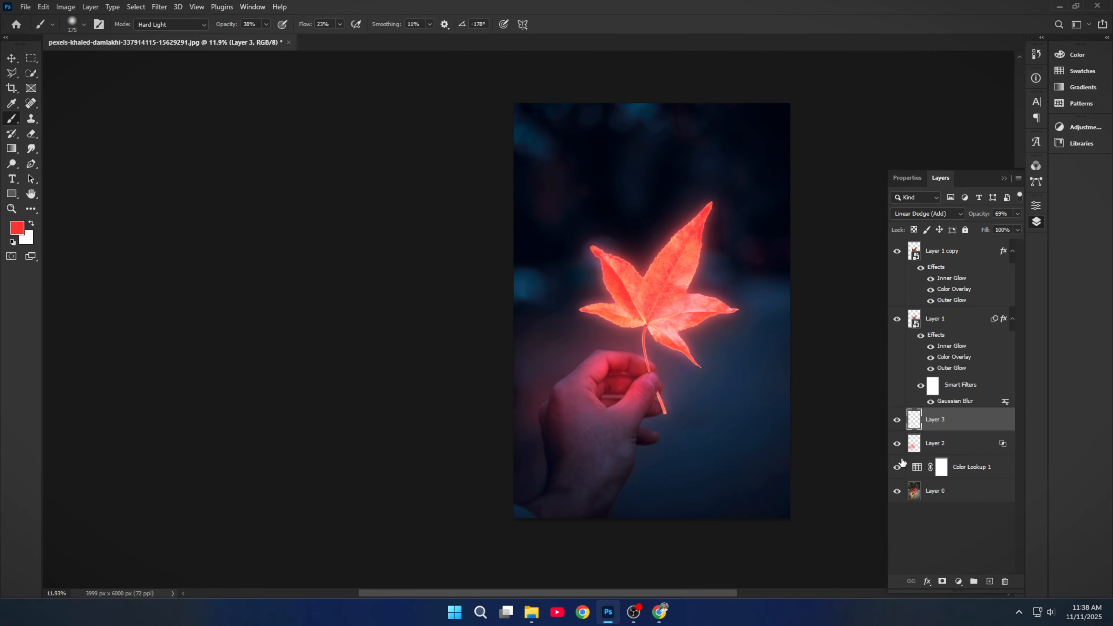
# Duplicate Layer 2 and lower the opacity of the original Layer 2 beneath the copy to 4%.
pyautogui.click(965, 442)
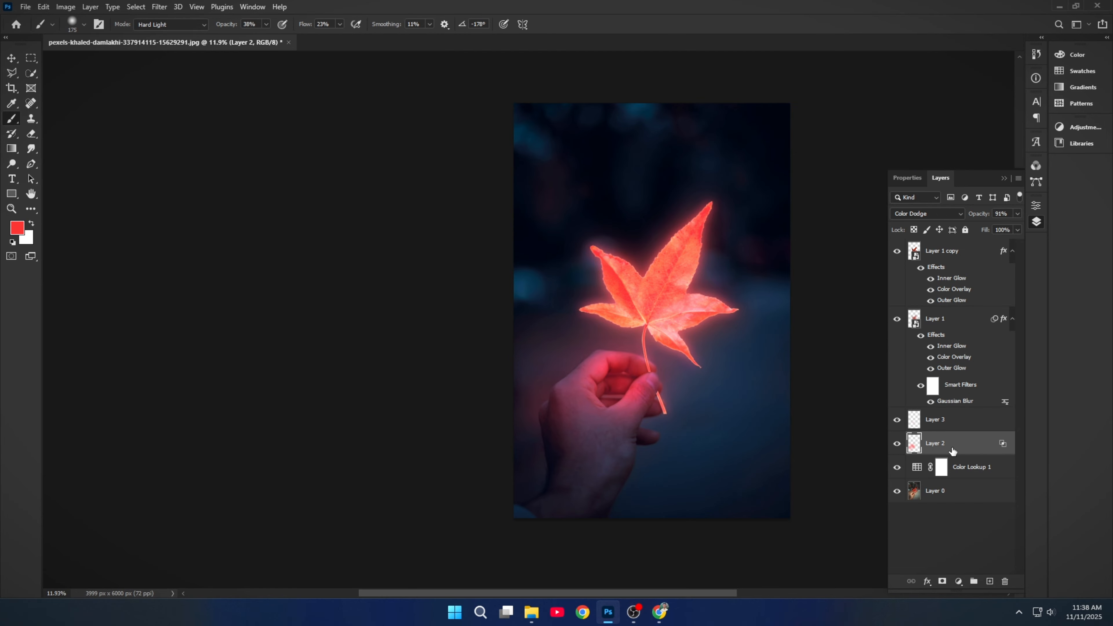
pyautogui.hotkey('ctrl', 'j')
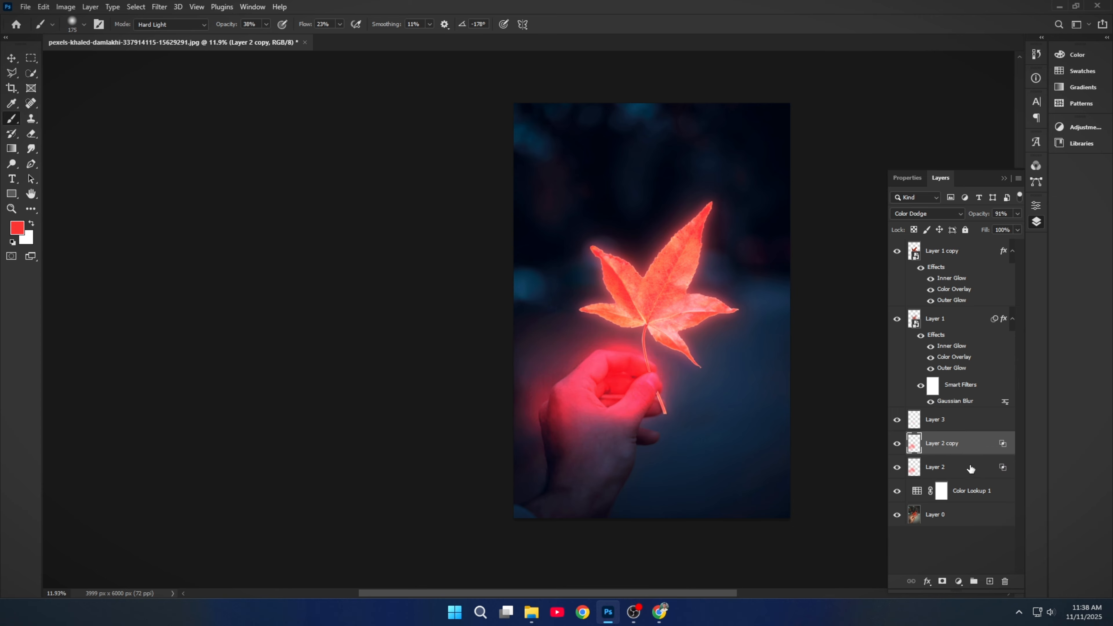
pyautogui.click(969, 463)
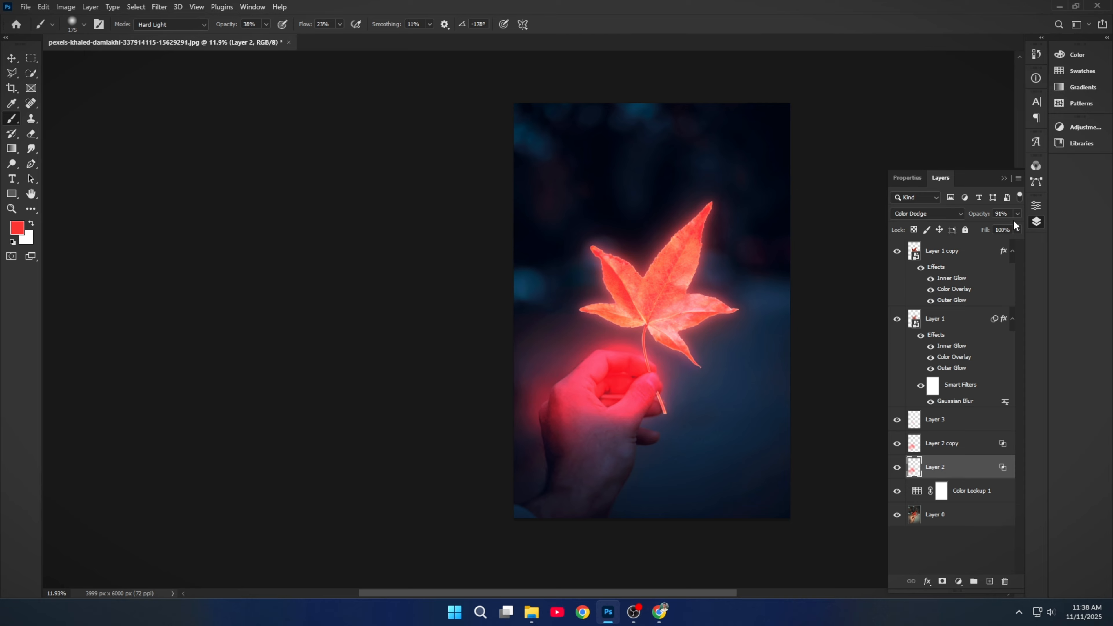
pyautogui.moveTo(987, 215); pyautogui.dragTo(966, 218)
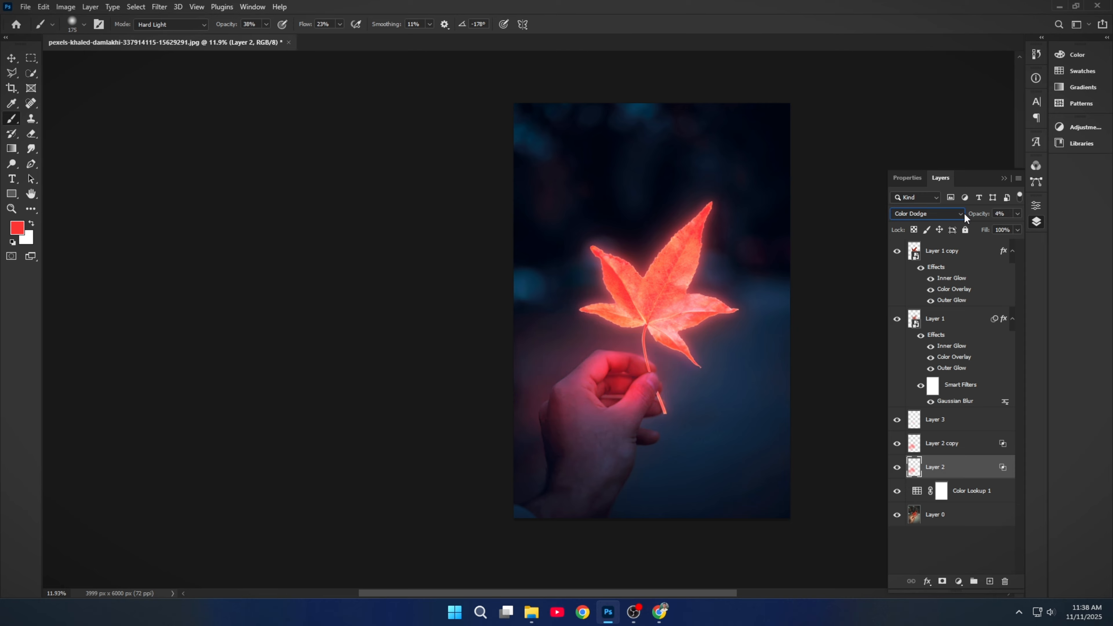
# Apply a Gaussian Blur with a 200-pixel radius to Layer 2 and check its effect by toggling the layer's visibility.
pyautogui.click(159, 7)
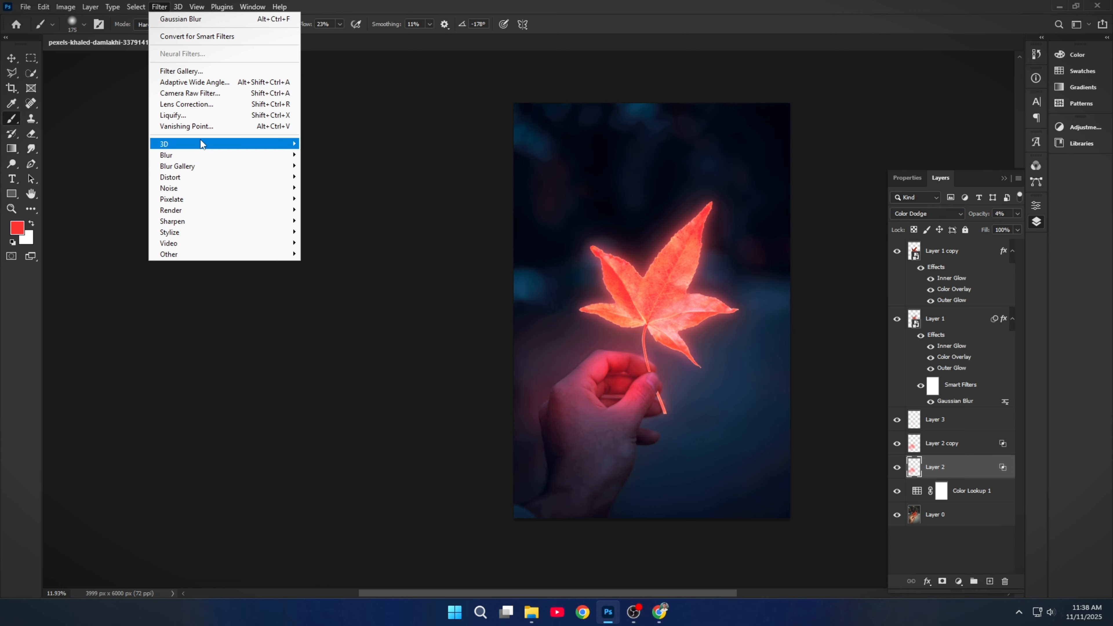
pyautogui.moveTo(206, 156)
pyautogui.click(338, 201)
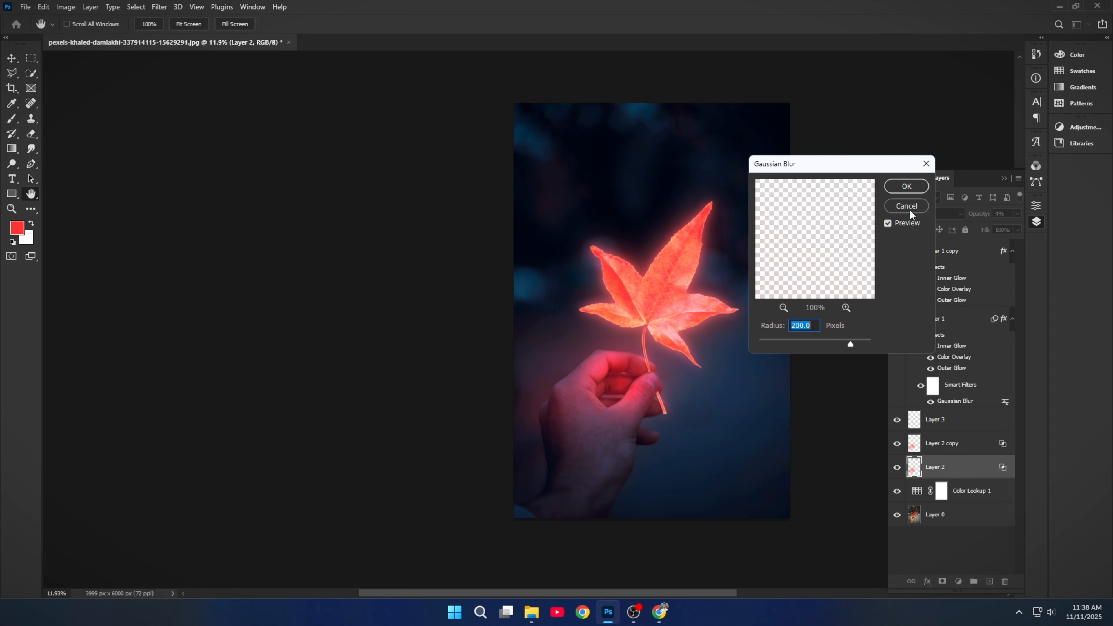
pyautogui.click(906, 186)
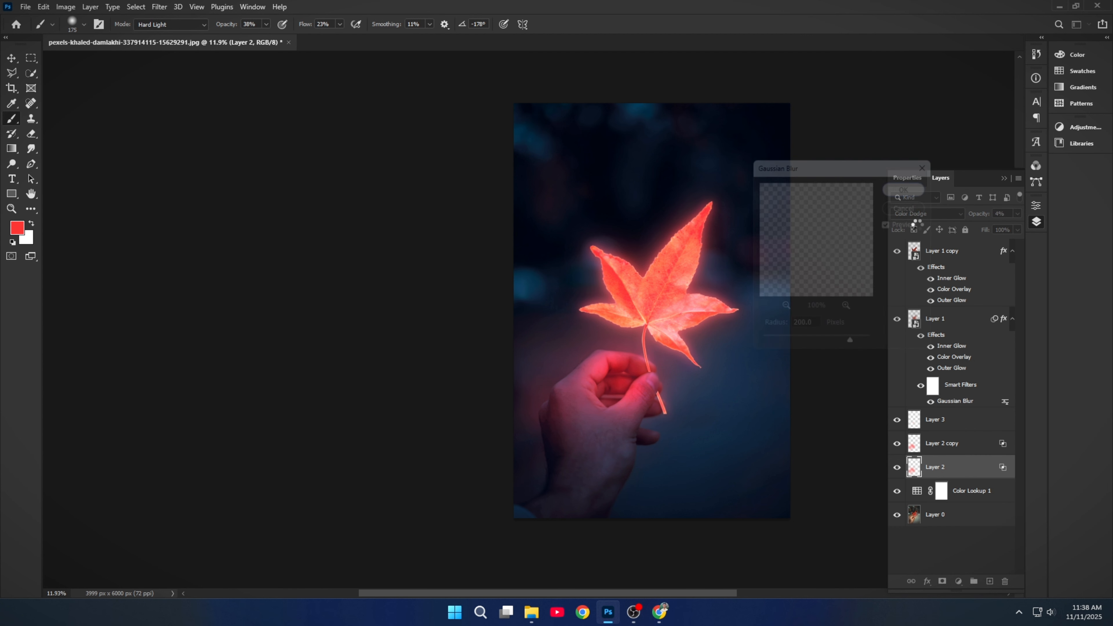
pyautogui.click(897, 469)
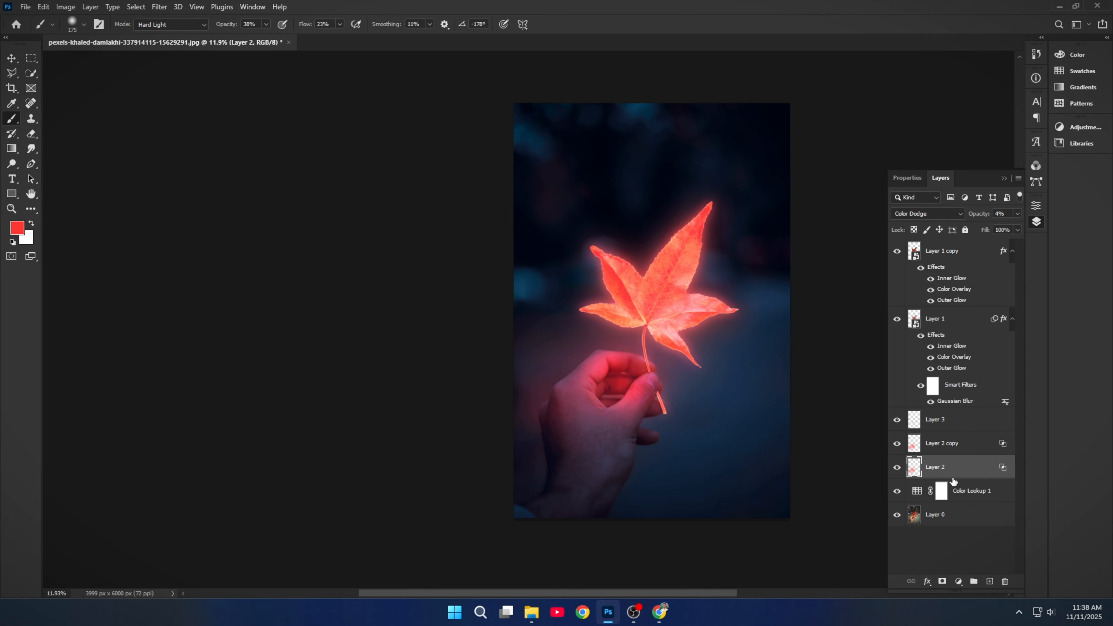
# Enlarge Layer 2 proportionally to about 150% with Free Transform and return to the Brush tool.
pyautogui.hotkey('ctrl', 't')
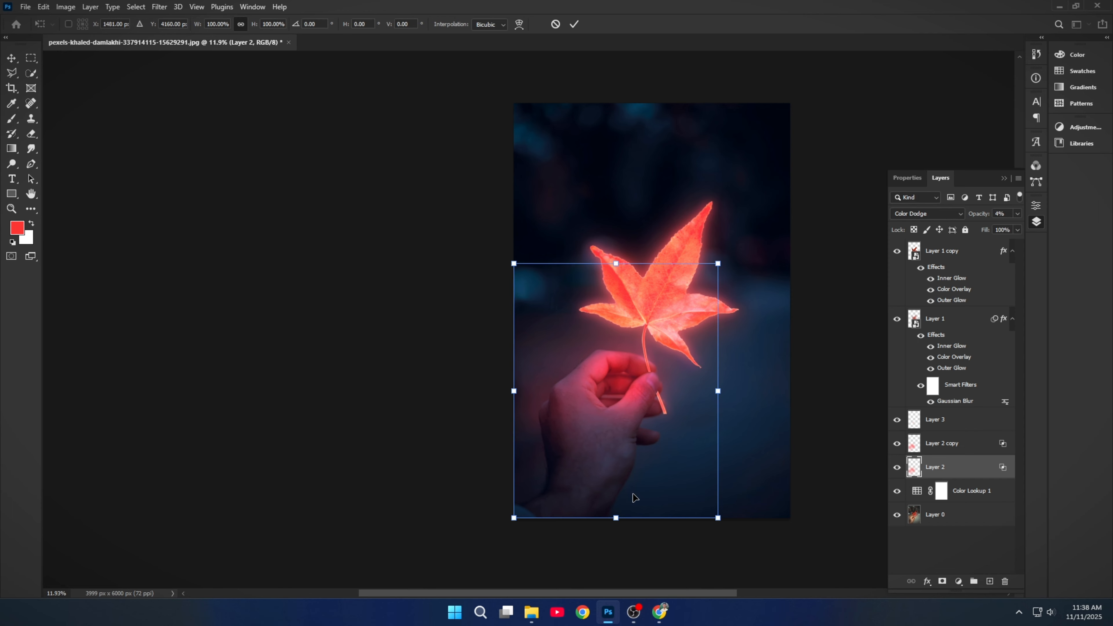
pyautogui.moveTo(618, 522)
pyautogui.mouseDown()
pyautogui.moveTo(616, 573)
pyautogui.moveTo(613, 535)
pyautogui.mouseUp()
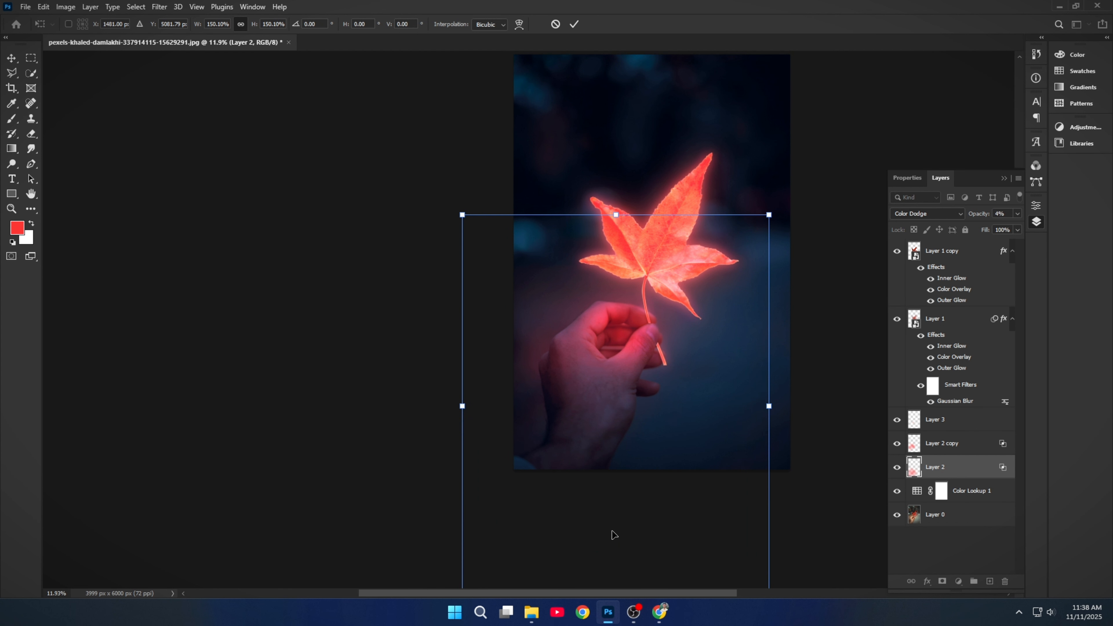
pyautogui.click(574, 25)
pyautogui.press('b')
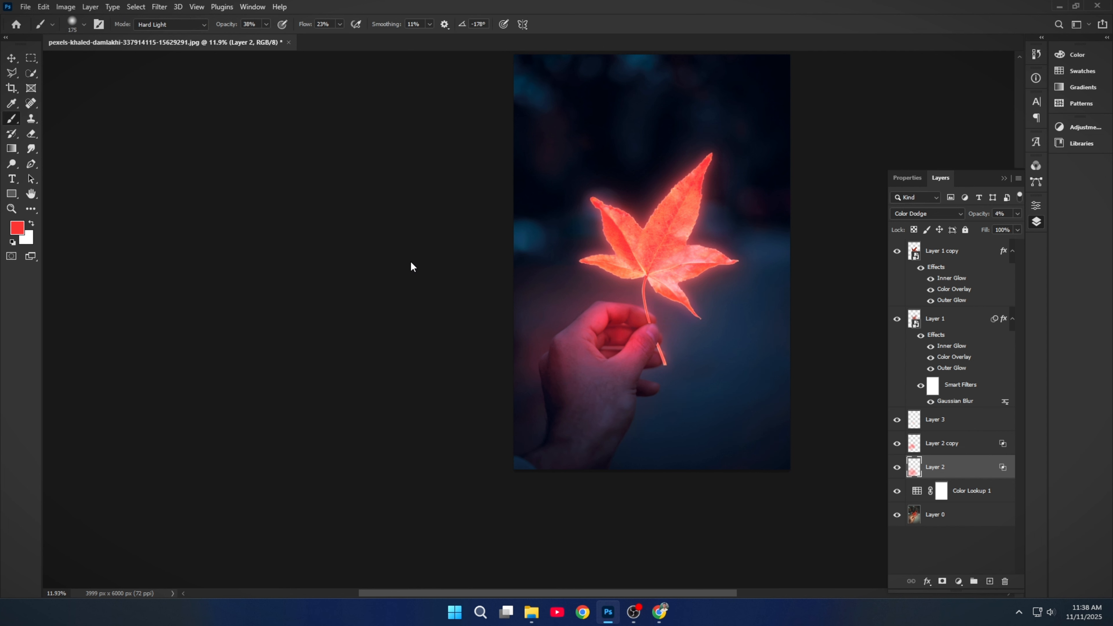
pyautogui.moveTo(407, 250); pyautogui.dragTo(330, 331)
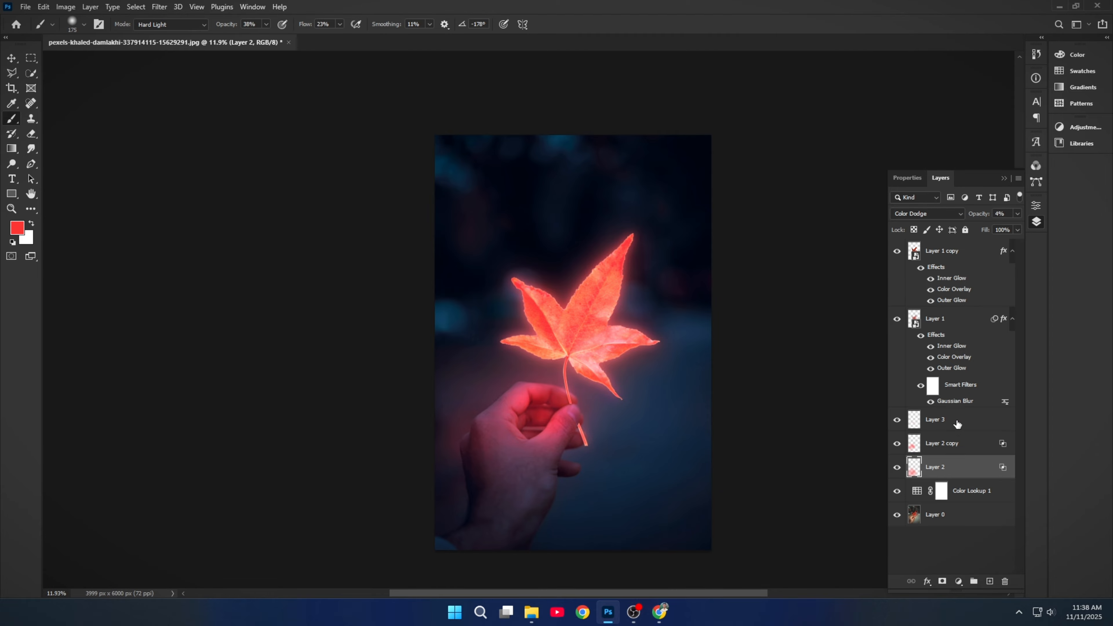
# Group Layer 2, Layer 2 copy and Layer 3, set the group's opacity to 80% and compare it hidden and shown.
pyautogui.keyDown('shift'); pyautogui.click(957, 420); pyautogui.keyUp('shift')
pyautogui.click(973, 582)
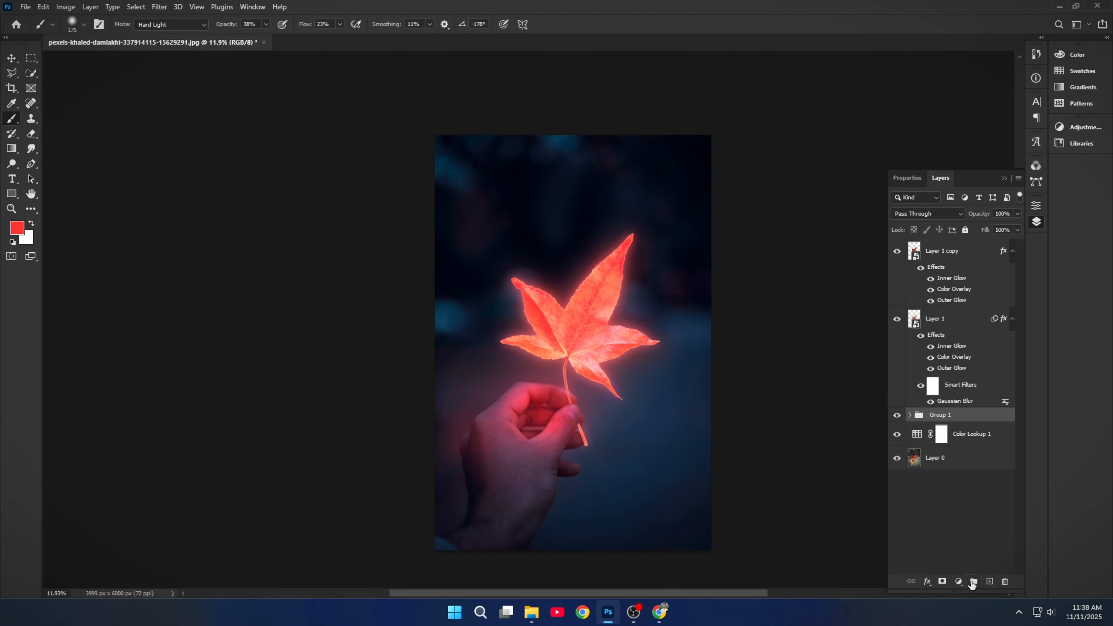
pyautogui.click(897, 416)
pyautogui.click(897, 415)
pyautogui.moveTo(980, 216); pyautogui.dragTo(978, 213)
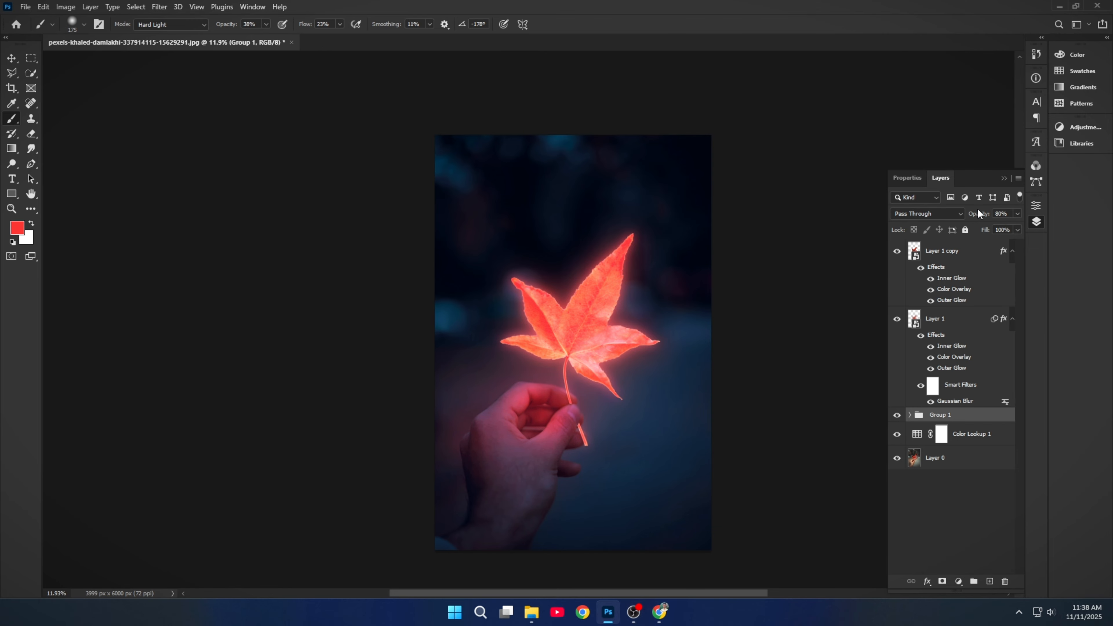
pyautogui.click(898, 415)
pyautogui.click(897, 415)
# Stamp all visible layers into a new layer above Layer 1 copy and open it in the Camera Raw Filter.
pyautogui.click(960, 250)
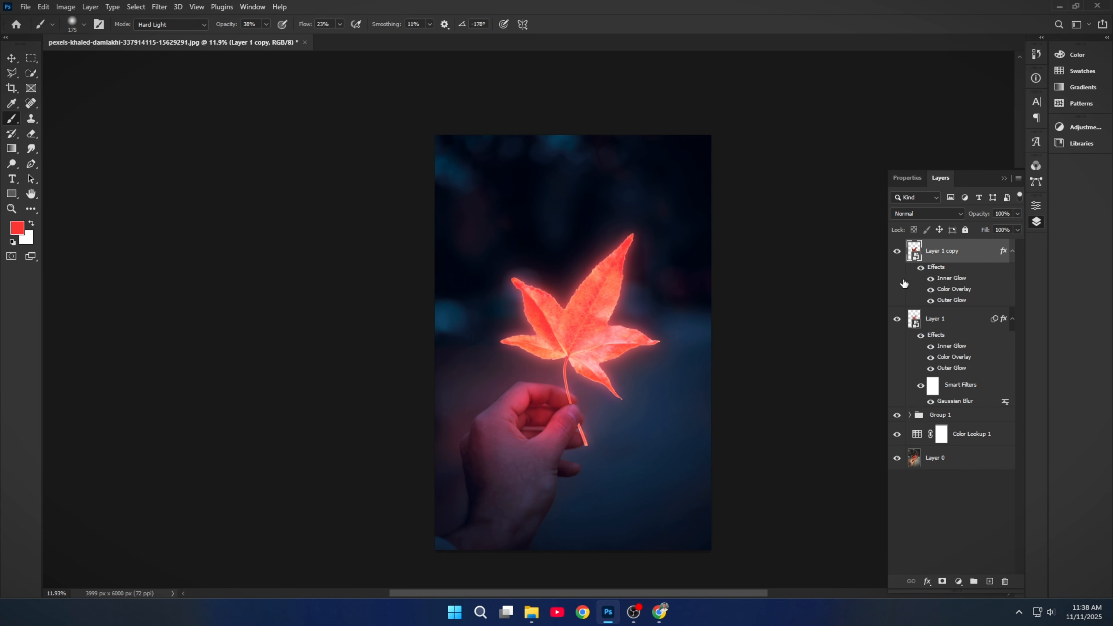
pyautogui.hotkey('ctrl', 'shift', 'alt', 'e')
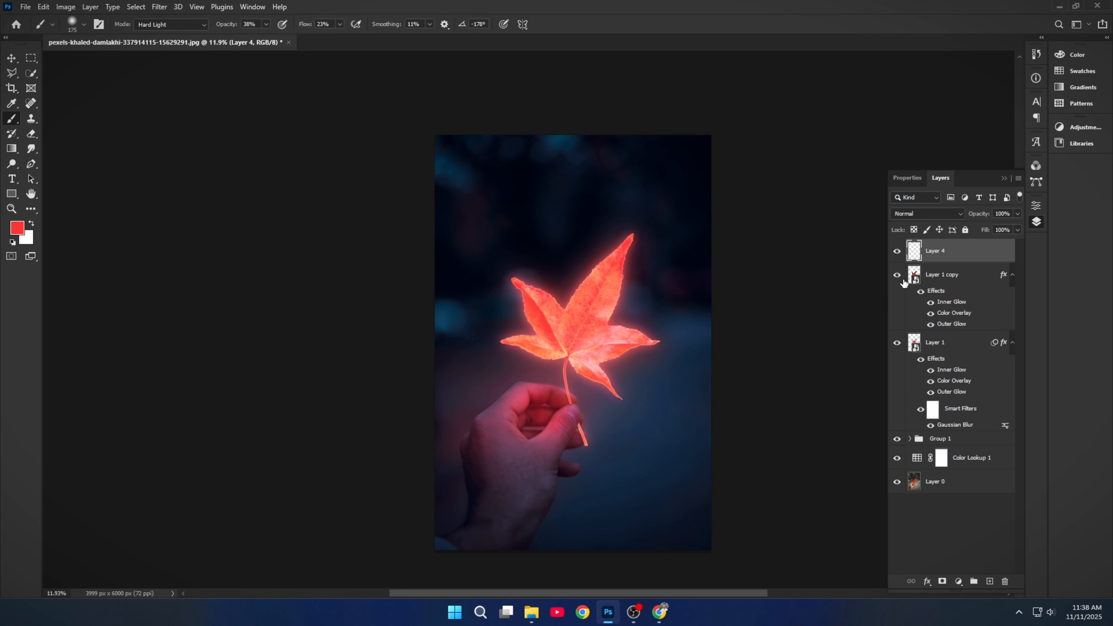
pyautogui.click(161, 6)
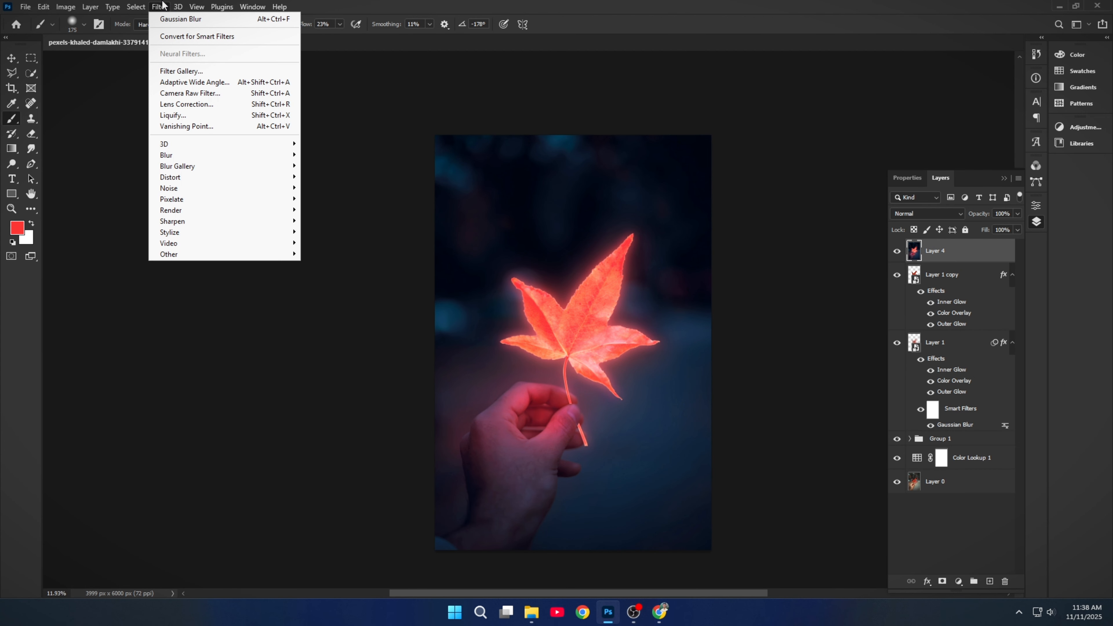
pyautogui.click(212, 94)
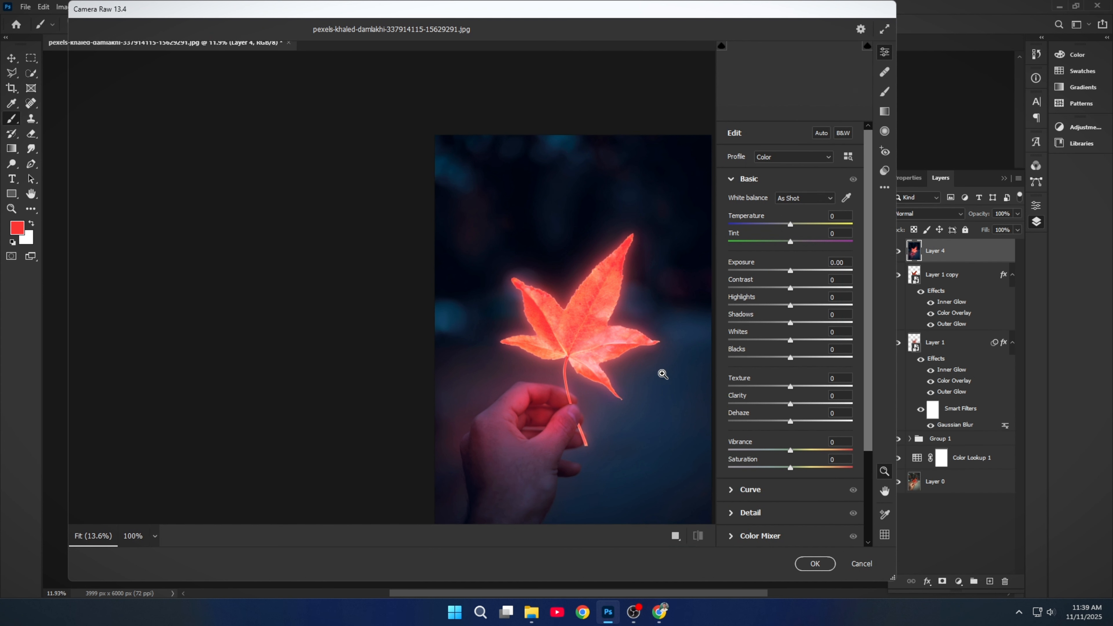
# Set Contrast +20, Highlights +3, Shadows -33, Whites +18, Blacks -3, Texture +45, Clarity +25, Dehaze +37 and Vibrance +47, and compare before and after.
pyautogui.moveTo(790, 288); pyautogui.dragTo(767, 362)
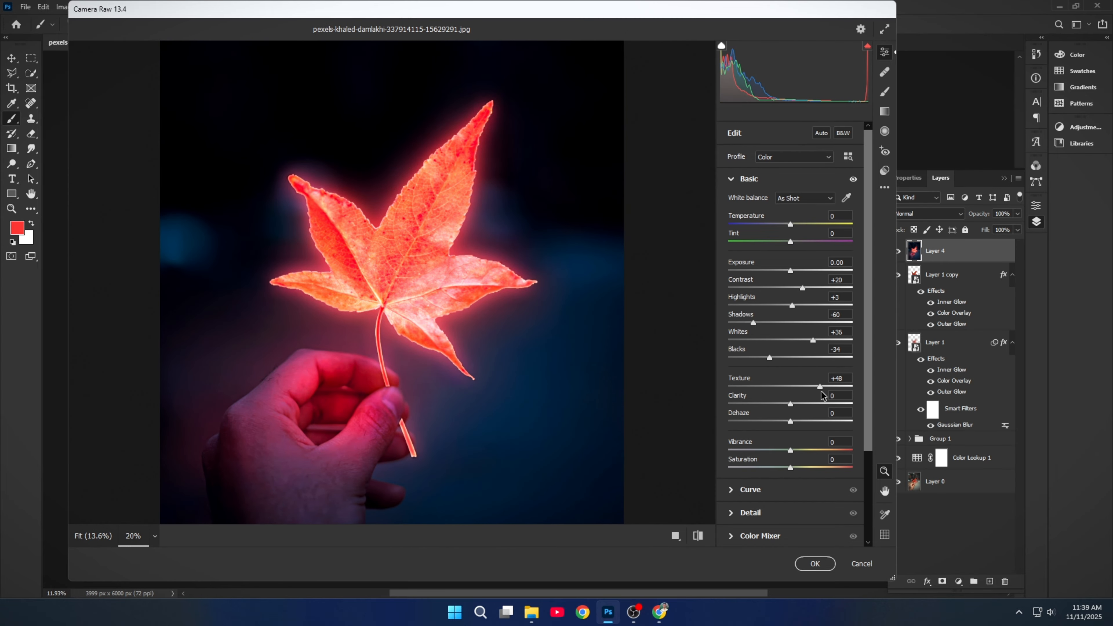
pyautogui.moveTo(821, 391); pyautogui.dragTo(819, 392)
pyautogui.moveTo(791, 404); pyautogui.dragTo(814, 422)
pyautogui.moveTo(770, 358); pyautogui.dragTo(770, 328)
pyautogui.click(699, 535)
pyautogui.click(698, 536)
# Set Exposure to -0.20 and Contrast to +7, compare before and after, and apply the Camera Raw adjustments.
pyautogui.scroll(-6, 654, 385)
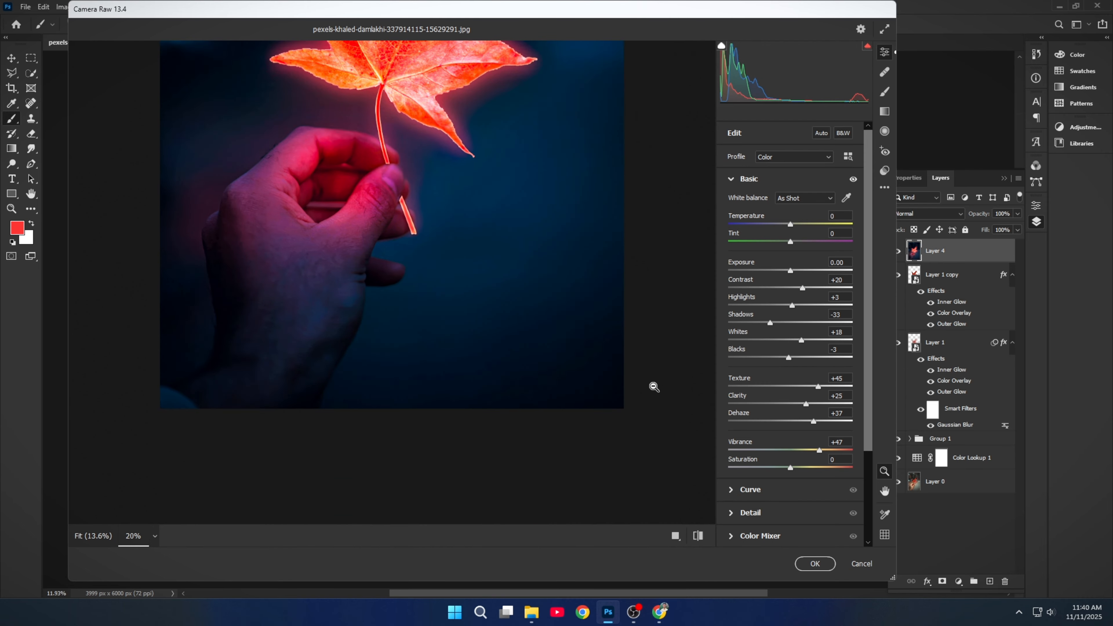
pyautogui.scroll(3, 653, 386)
pyautogui.scroll(1, 585, 356)
pyautogui.moveTo(791, 271); pyautogui.dragTo(795, 289)
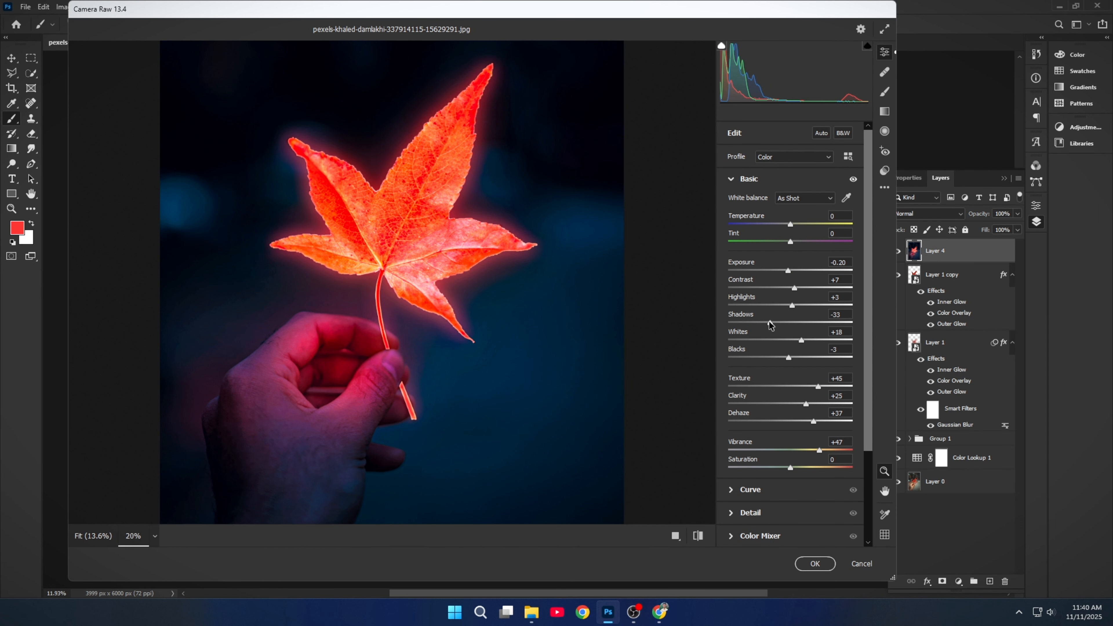
pyautogui.click(698, 535)
pyautogui.click(698, 536)
pyautogui.click(815, 563)
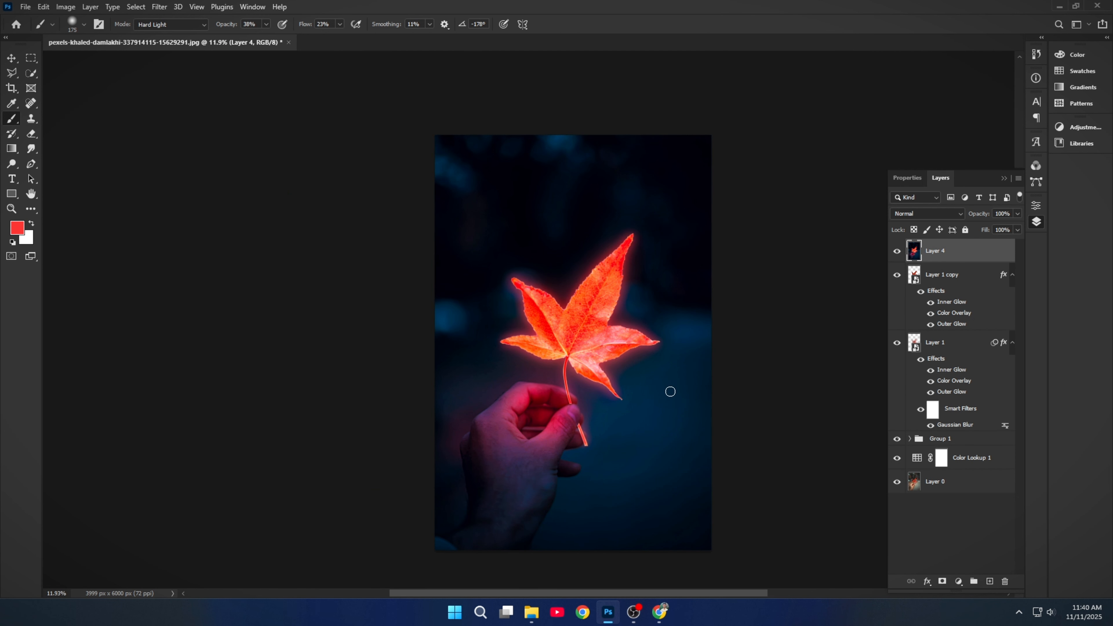
# Lower Layer 4's opacity to 85% and compare the image with the layer hidden and shown.
pyautogui.scroll(2, 667, 370)
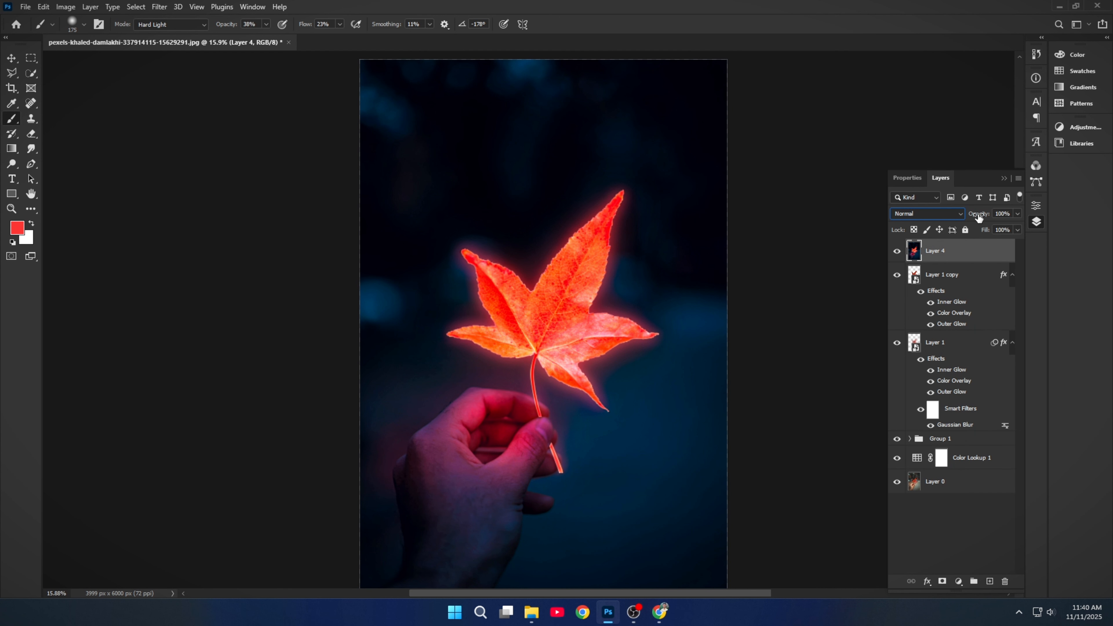
pyautogui.moveTo(978, 217); pyautogui.dragTo(974, 219)
pyautogui.click(898, 251)
pyautogui.click(898, 251)
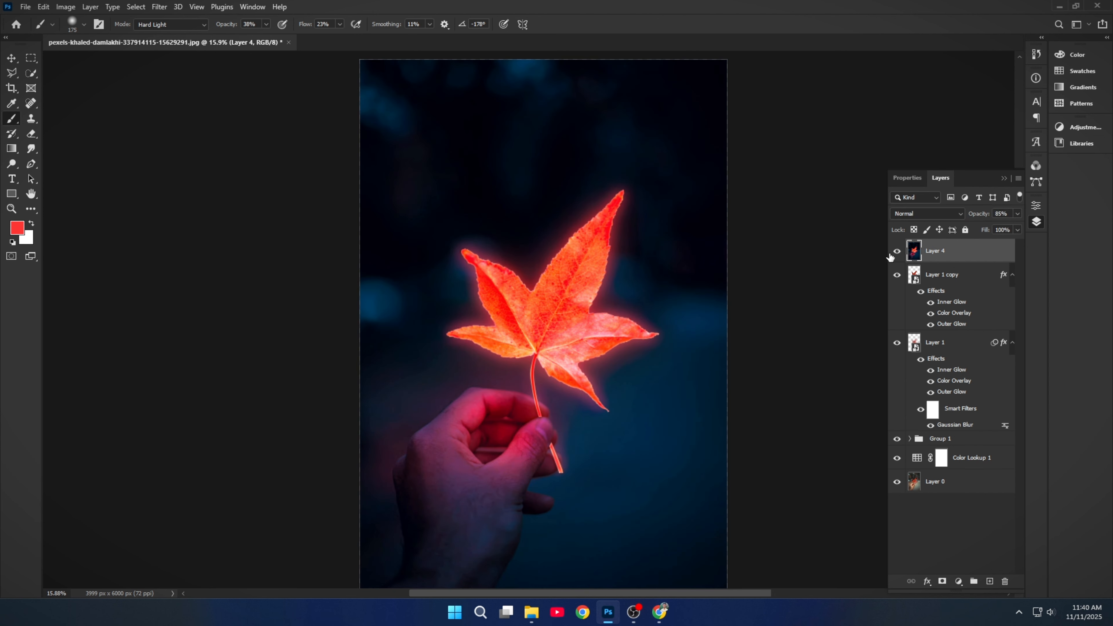
# Group all layers from Layer 4 down to Color Lookup 1, leaving Layer 0 outside the group.
pyautogui.scroll(2, 622, 285)
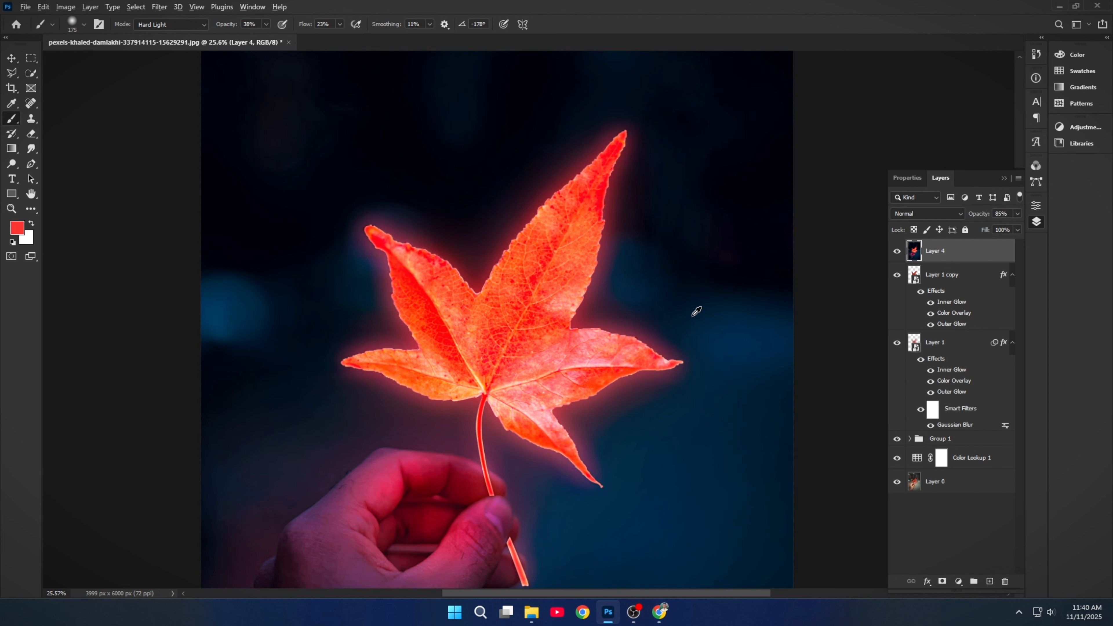
pyautogui.scroll(-3, 698, 311)
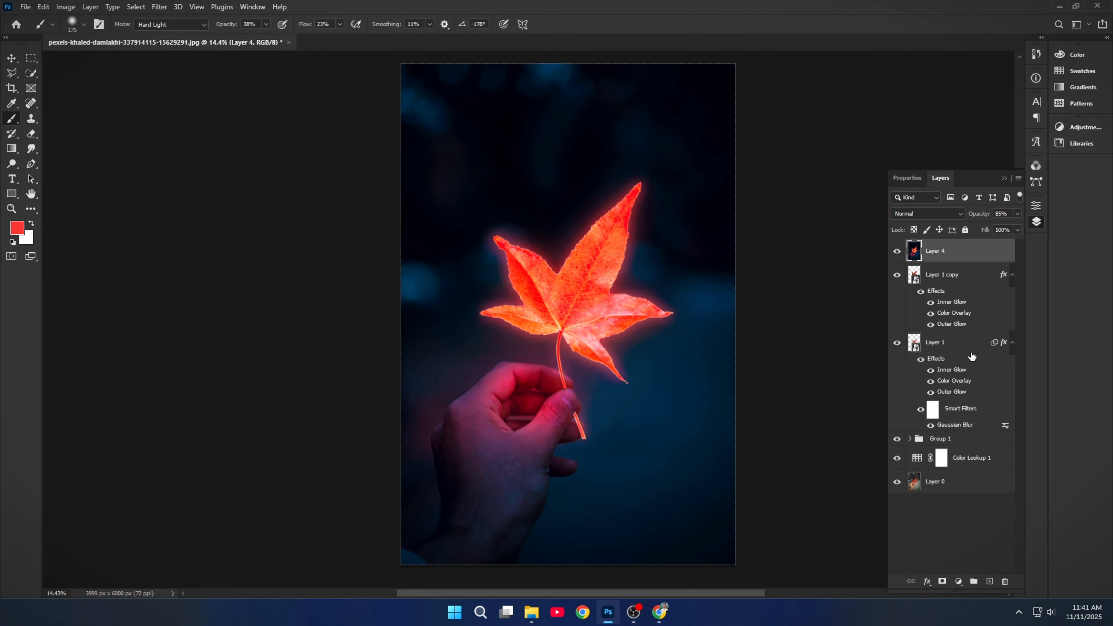
pyautogui.keyDown('shift'); pyautogui.click(960, 455); pyautogui.keyUp('shift')
pyautogui.click(976, 580)
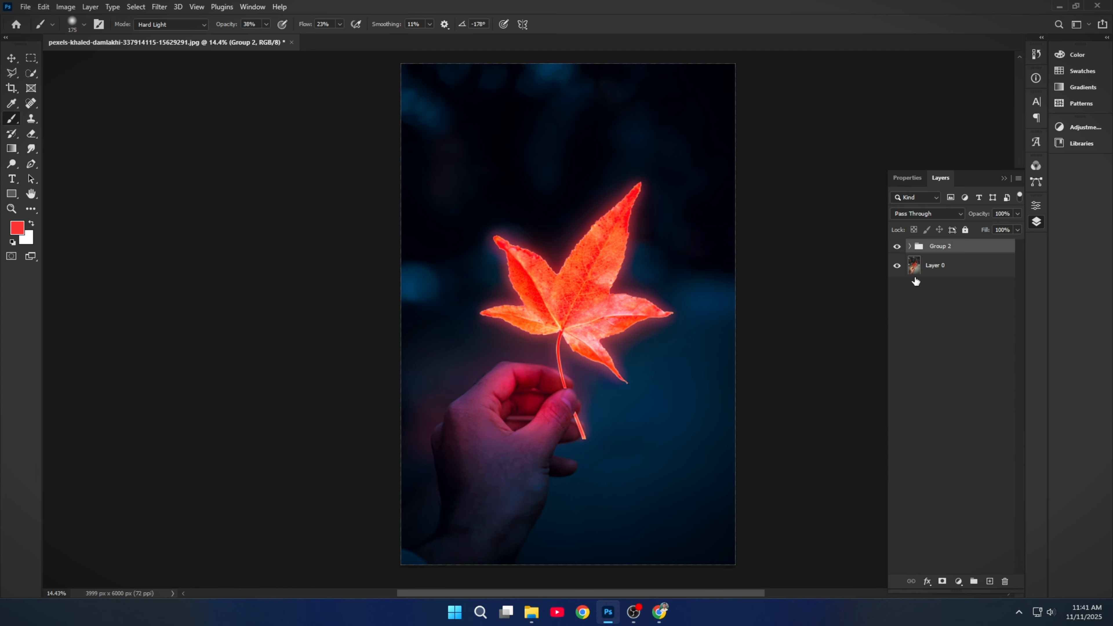
# Compare the original photo with the finished edit by hiding and showing the new group twice, leaving it shown.
pyautogui.click(902, 247)
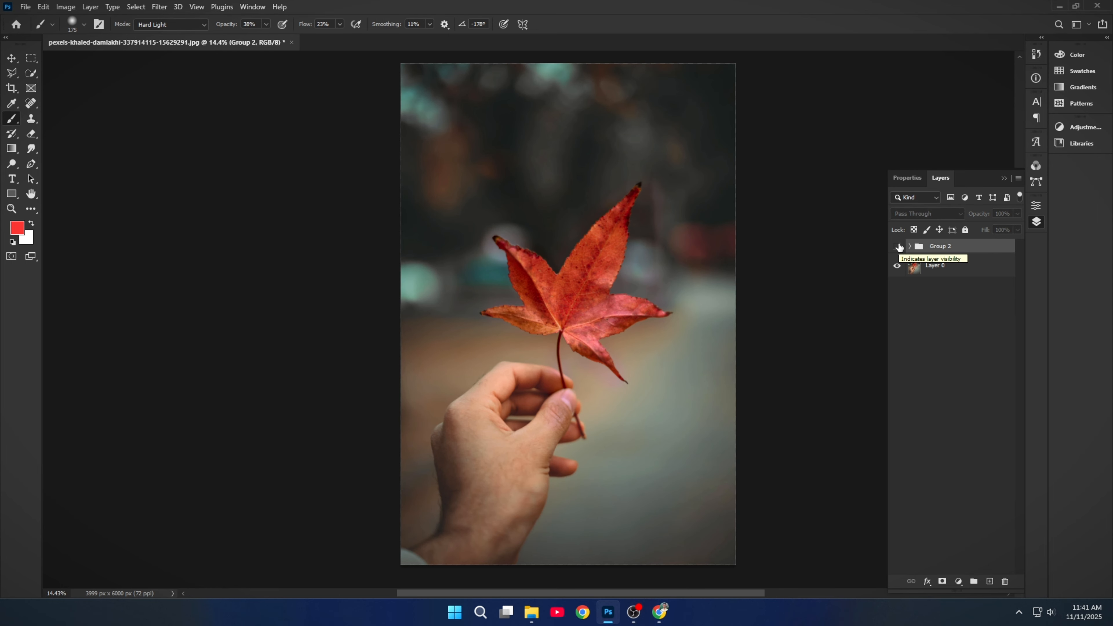
pyautogui.click(899, 247)
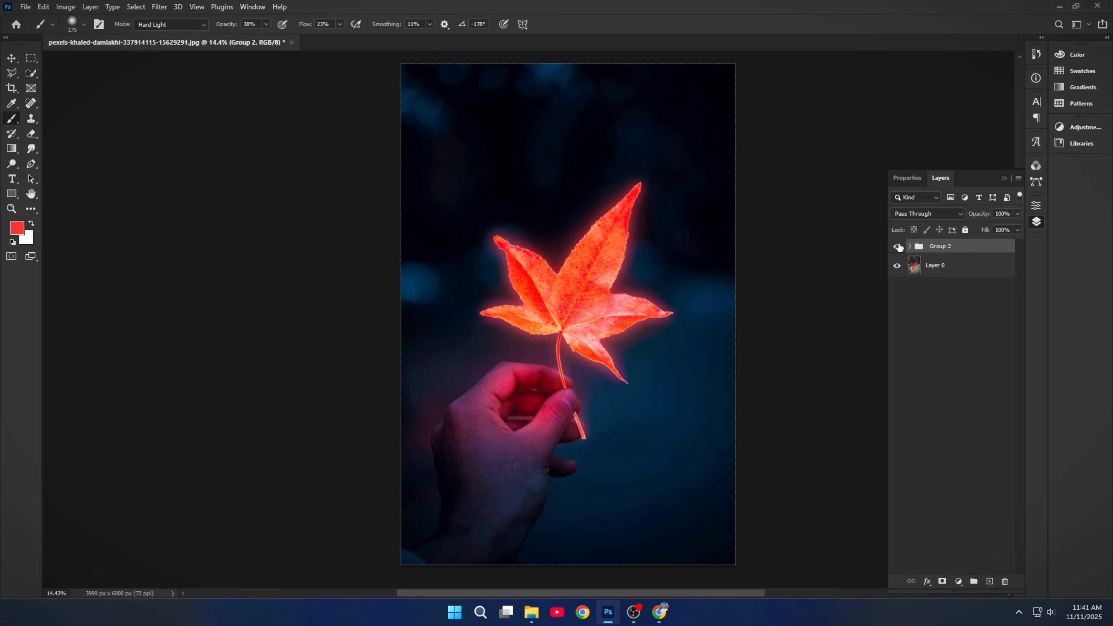
pyautogui.click(899, 247)
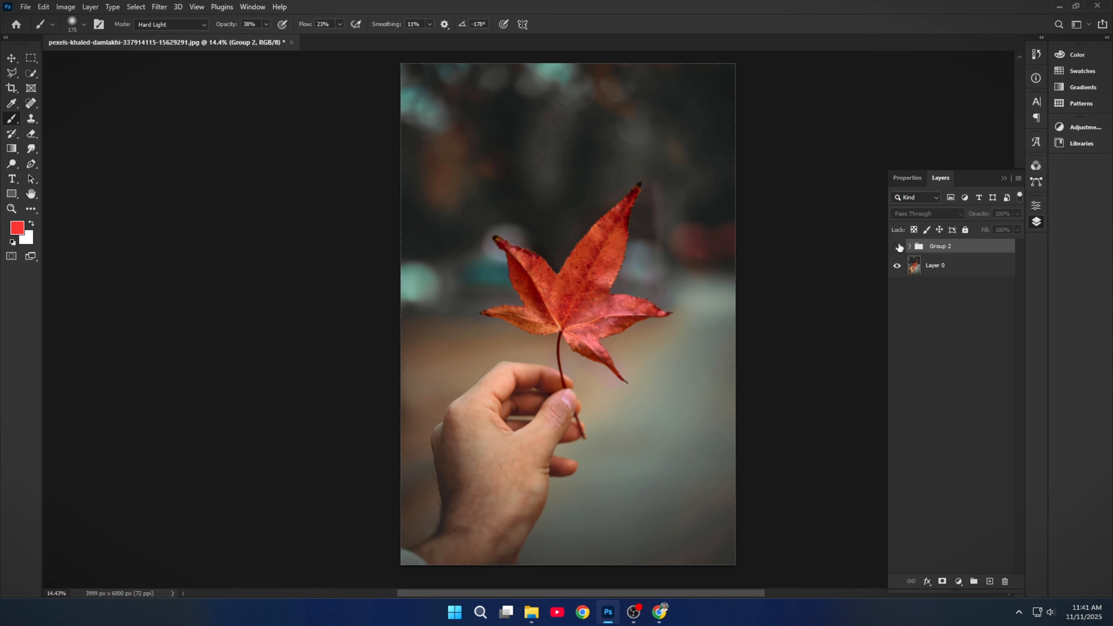
pyautogui.click(898, 247)
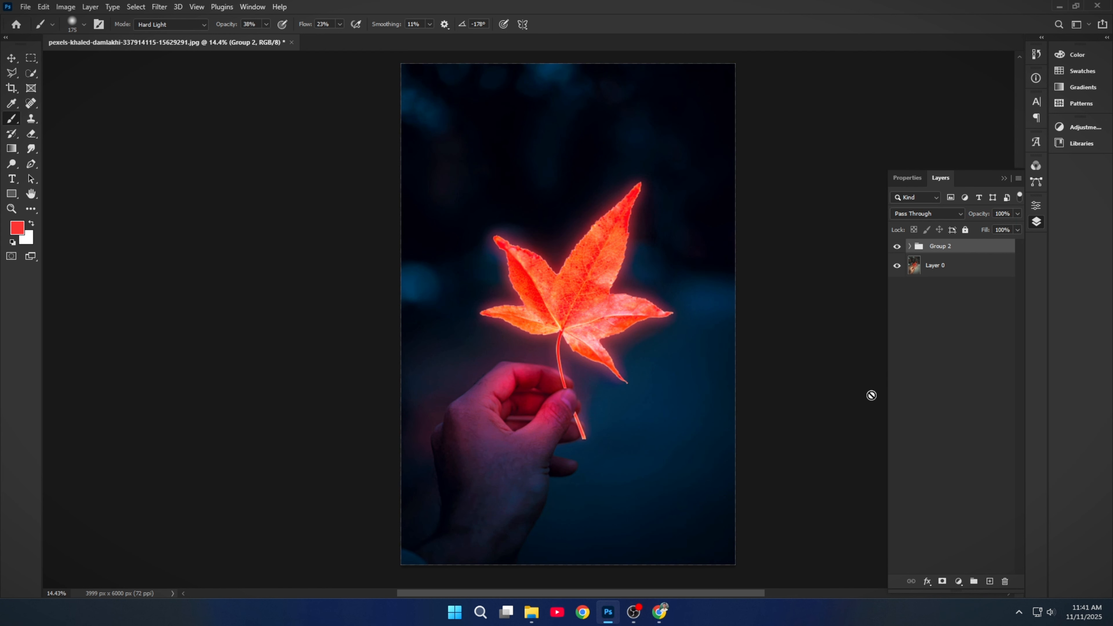